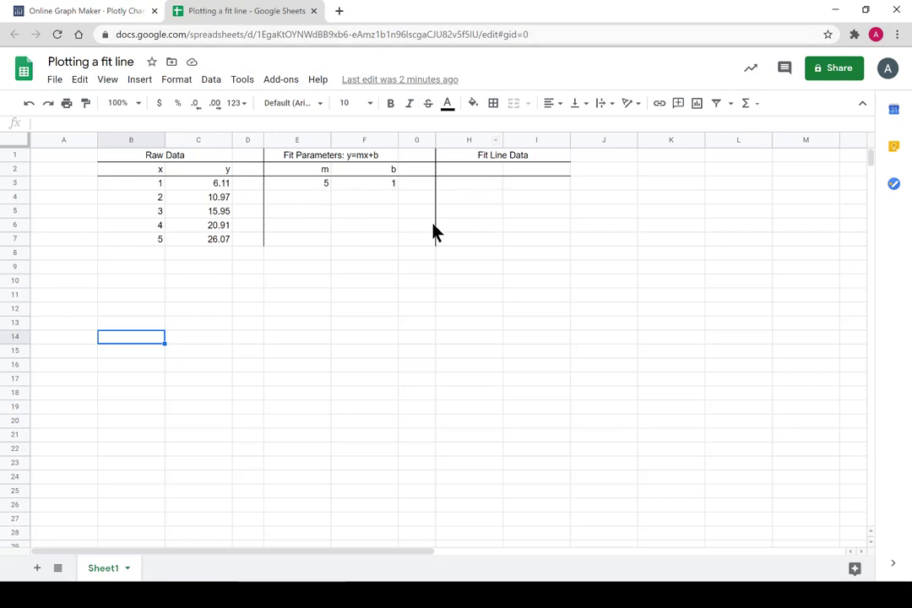
# Step: Review the raw x–y data, the y=mx+b heading and the m and b labels
pyautogui.moveTo(151, 187); pyautogui.dragTo(220, 244)
pyautogui.moveTo(319, 187); pyautogui.dragTo(387, 191)
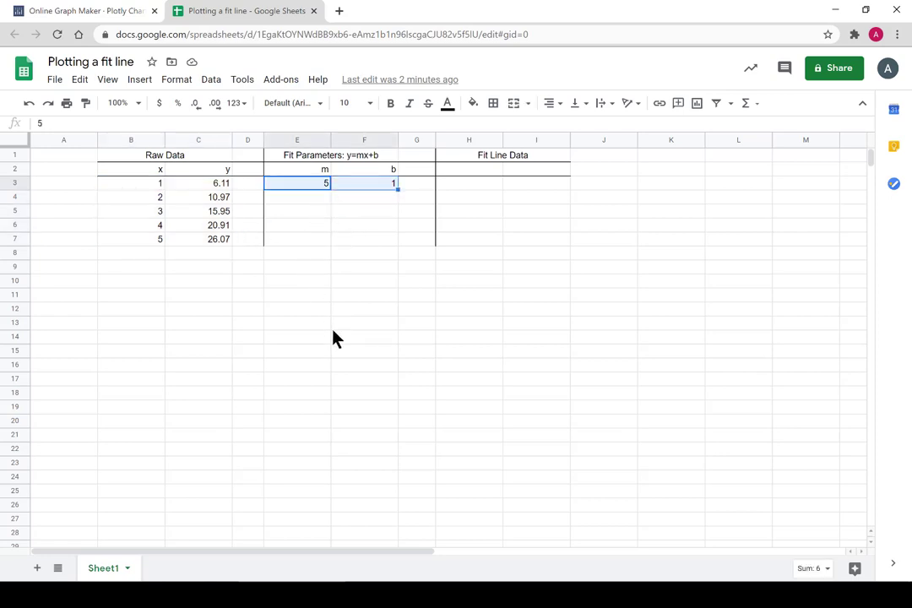
pyautogui.moveTo(120, 183); pyautogui.dragTo(218, 245)
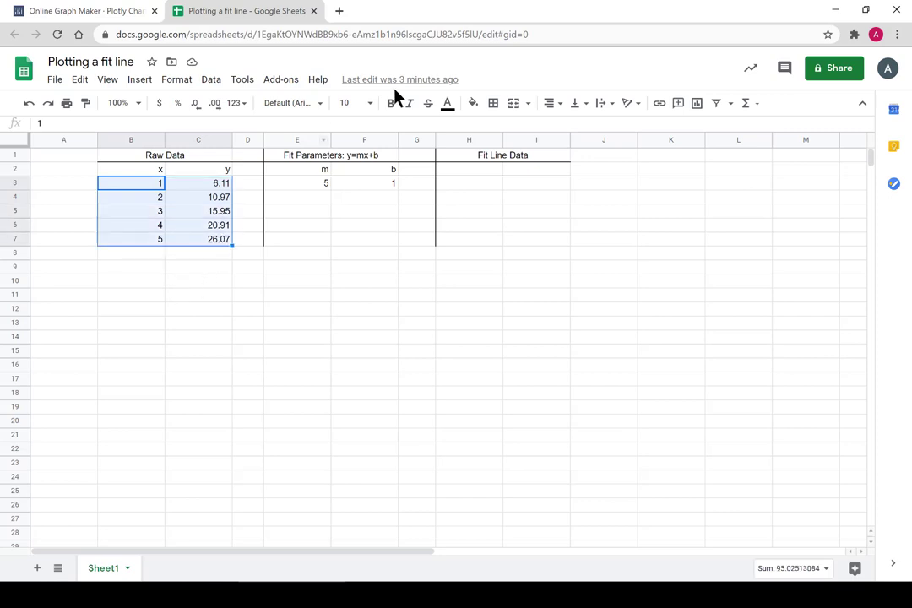
pyautogui.click(367, 158)
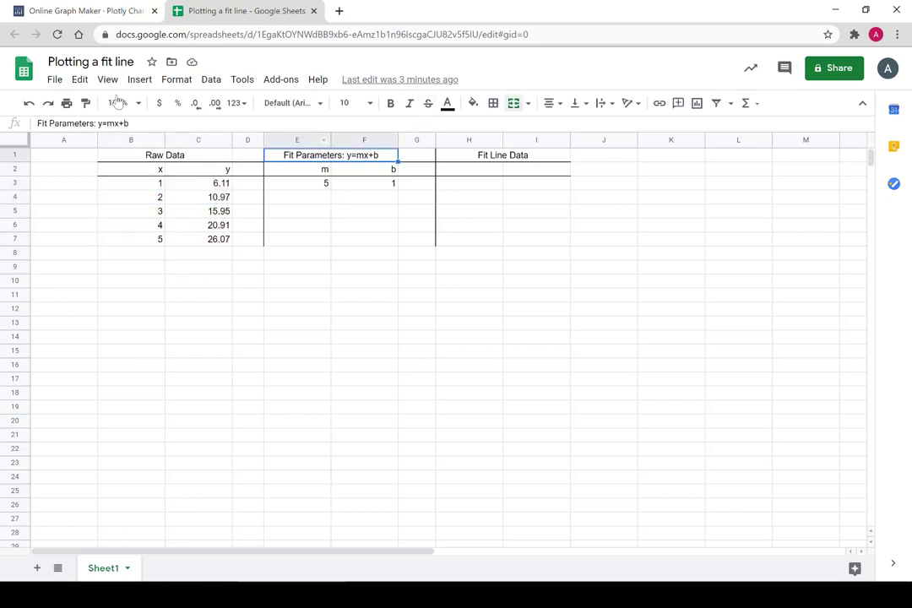
pyautogui.moveTo(116, 123); pyautogui.dragTo(144, 120)
pyautogui.click(321, 186)
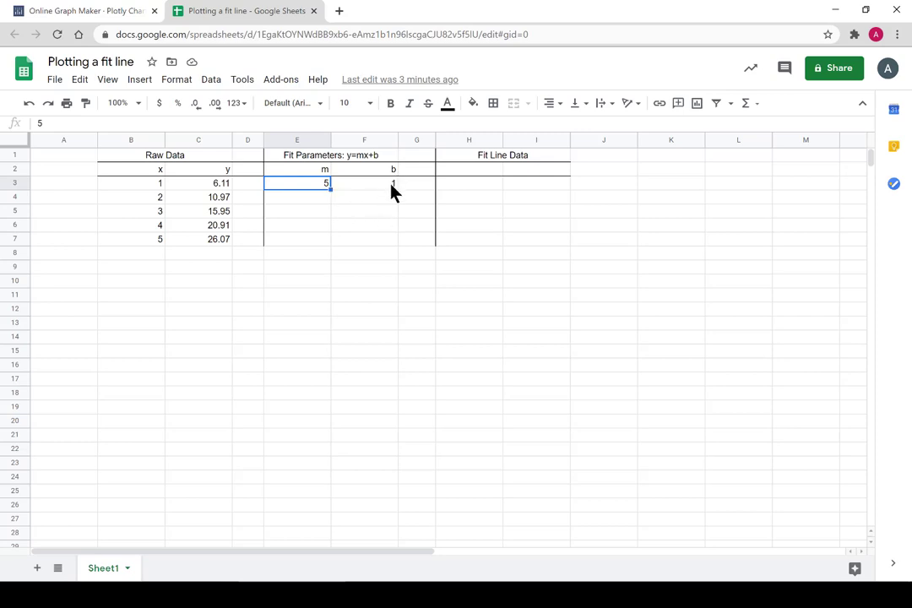
pyautogui.press('Delete')
pyautogui.click(324, 171)
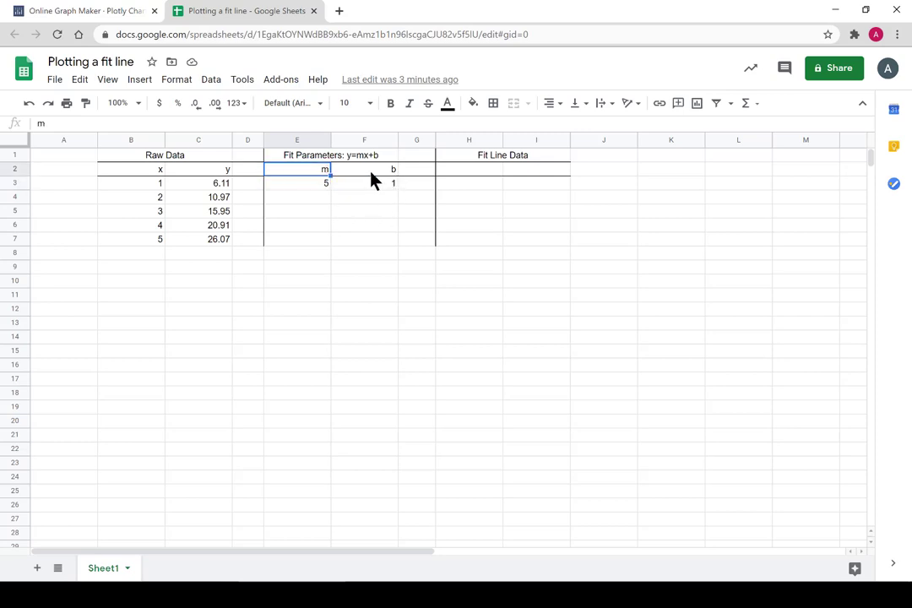
pyautogui.click(371, 173)
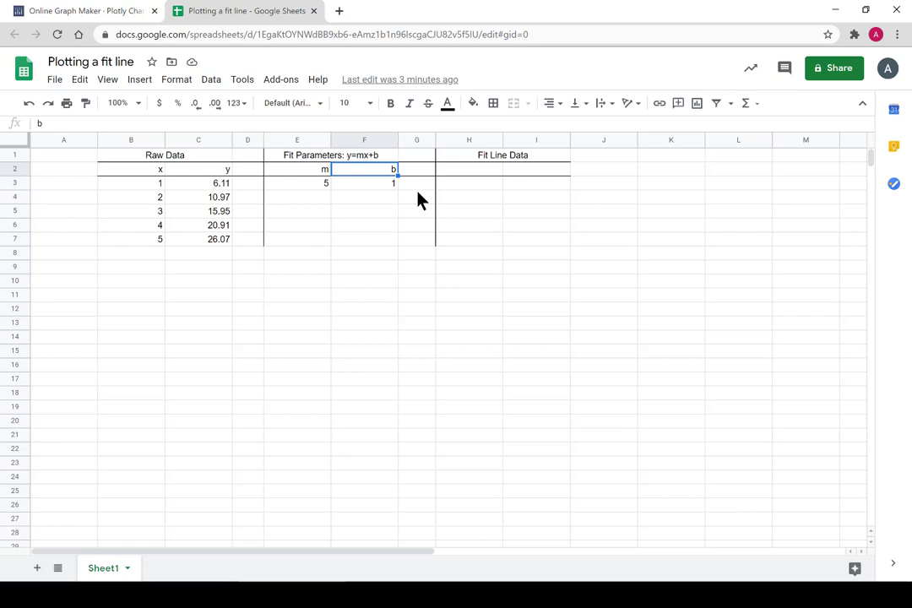
pyautogui.click(466, 175)
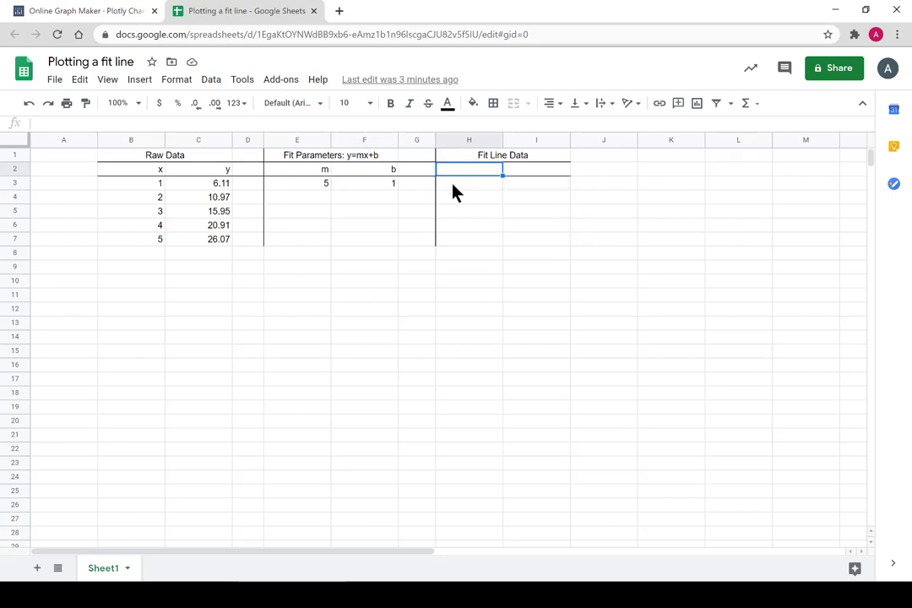
# Step: Highlight the raw data, the values m=5 and b=1, and the empty Fit Line Data range
pyautogui.moveTo(152, 184); pyautogui.dragTo(227, 240)
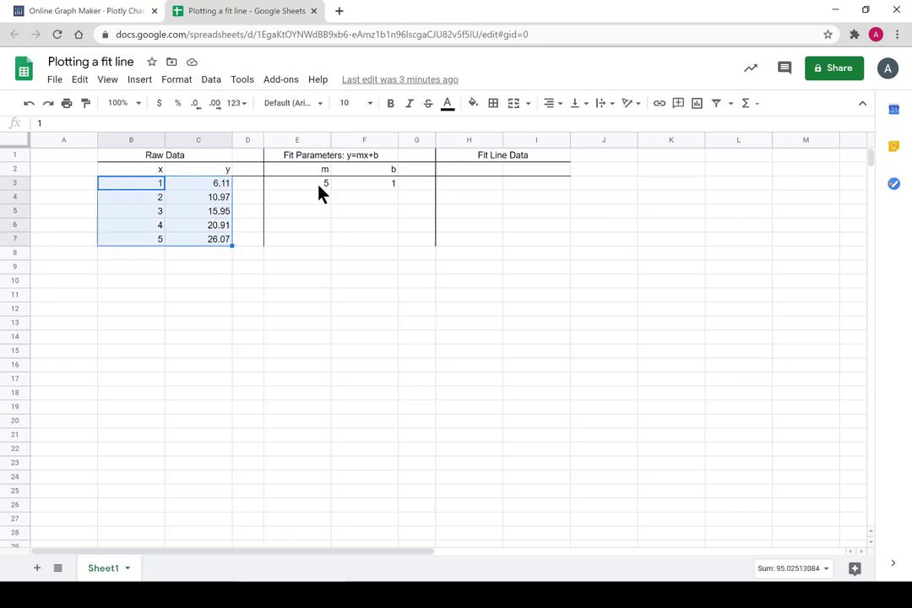
pyautogui.moveTo(304, 183); pyautogui.dragTo(380, 185)
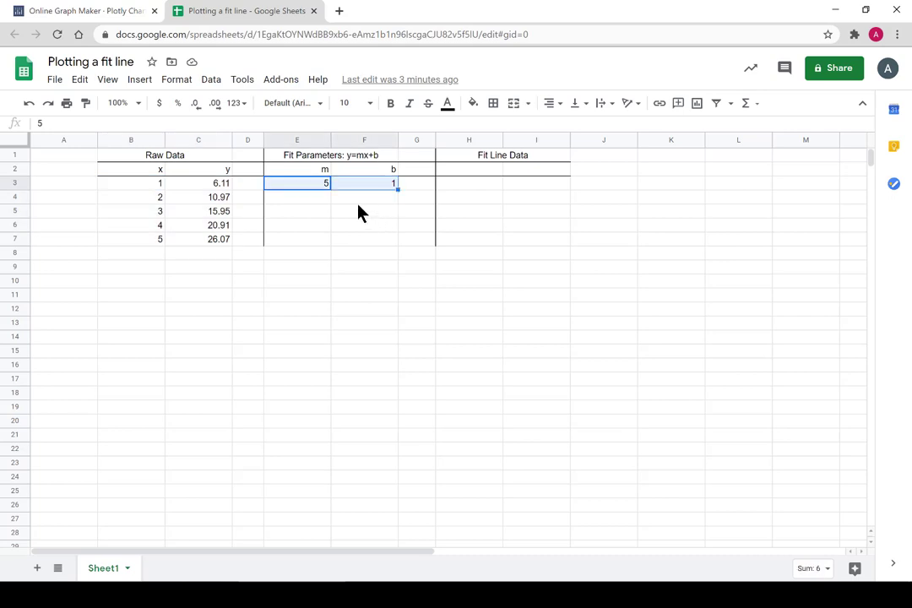
pyautogui.click(363, 198)
pyautogui.moveTo(464, 183)
pyautogui.mouseDown()
pyautogui.moveTo(529, 202)
pyautogui.moveTo(525, 237)
pyautogui.mouseUp()
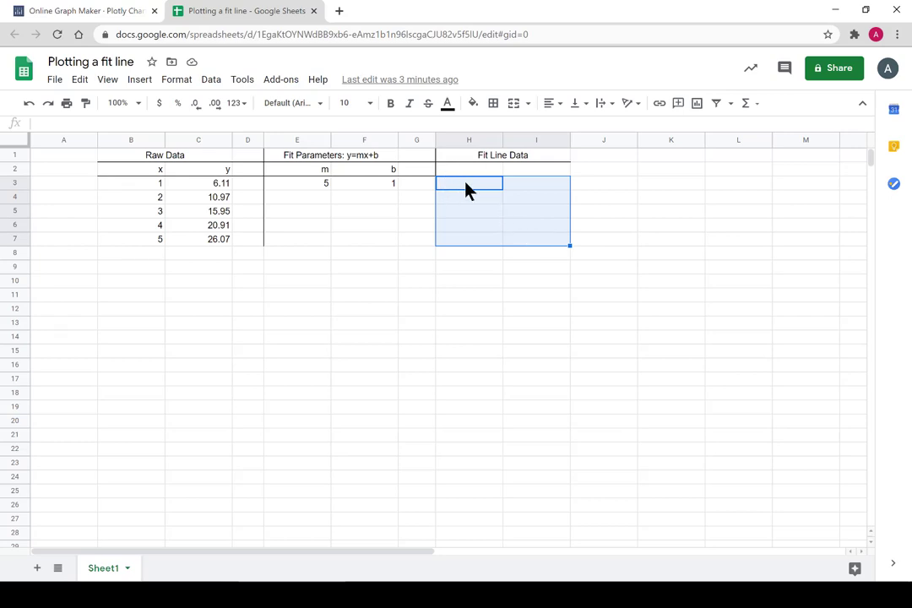
pyautogui.press('Up')
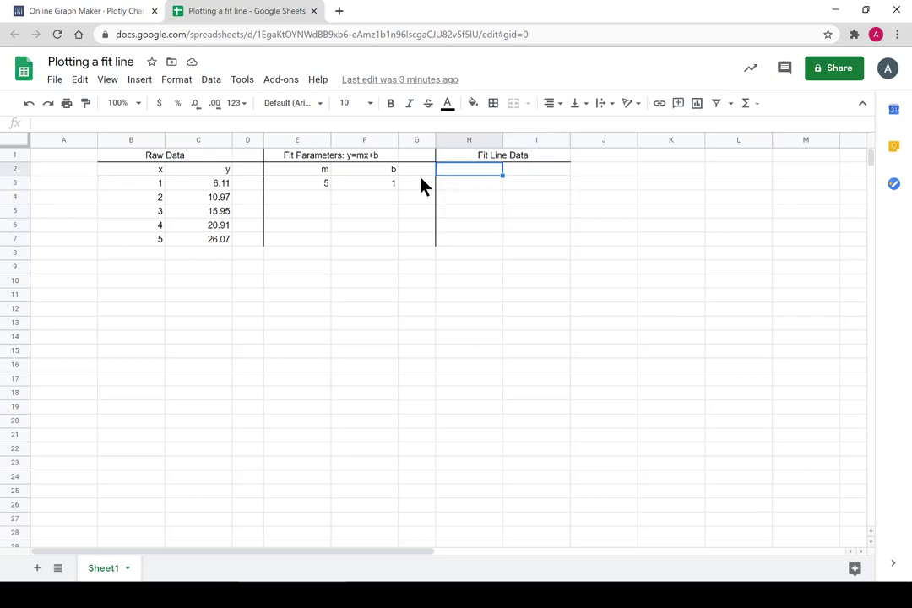
pyautogui.click(324, 183)
pyautogui.click(378, 189)
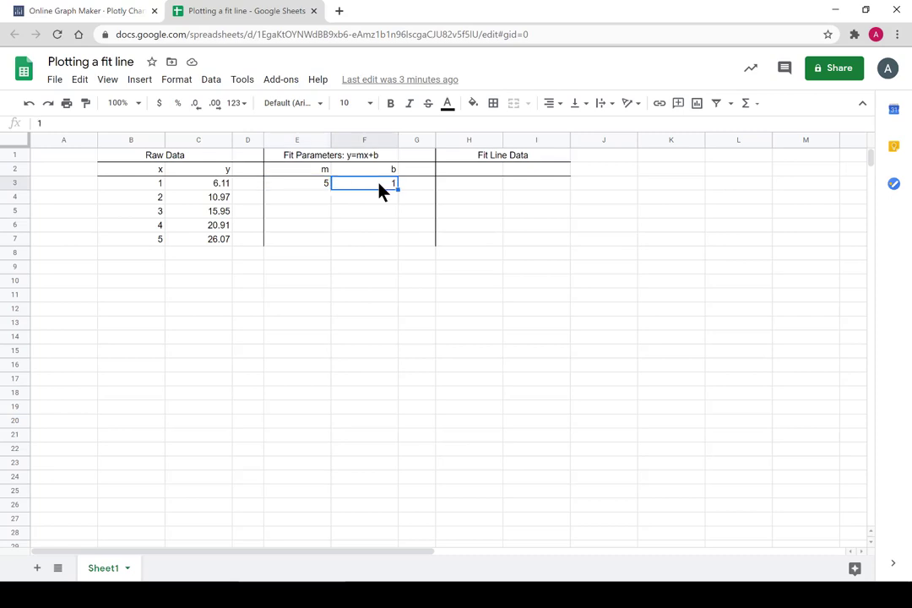
pyautogui.click(354, 157)
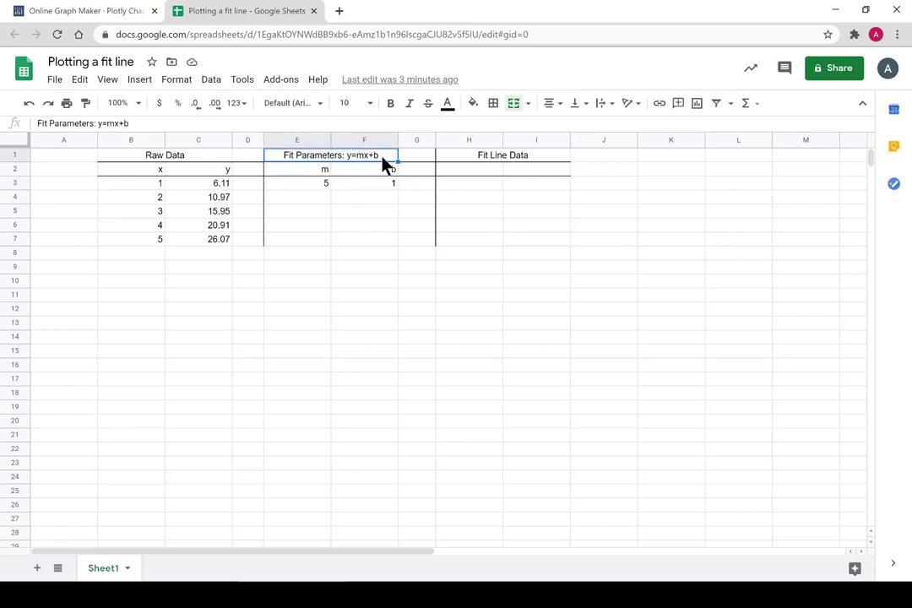
# Step: Enter the heading x in H2 and y_fit in I2
pyautogui.click(455, 173)
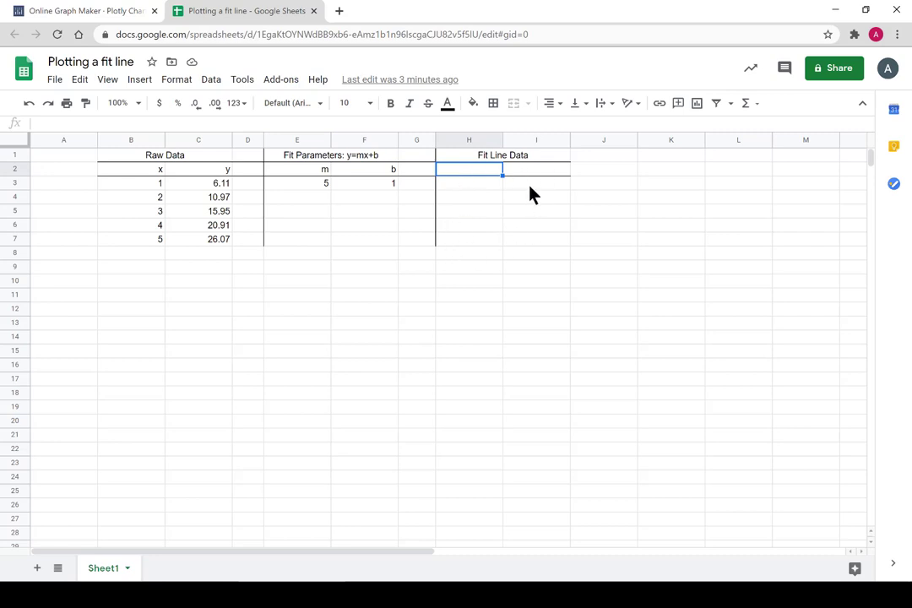
pyautogui.write('x')
pyautogui.click(532, 173)
pyautogui.write('y')
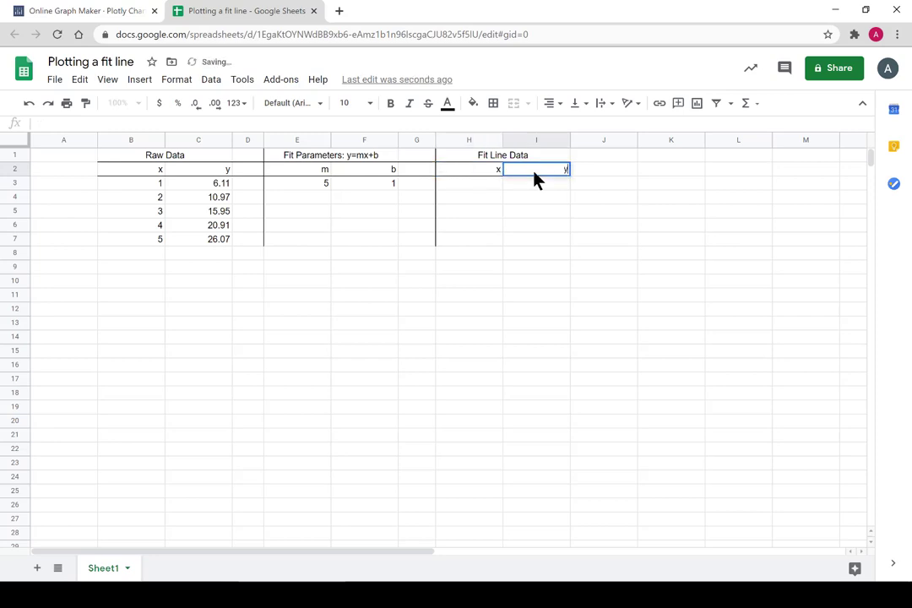
pyautogui.write('_fit')
pyautogui.click(673, 154)
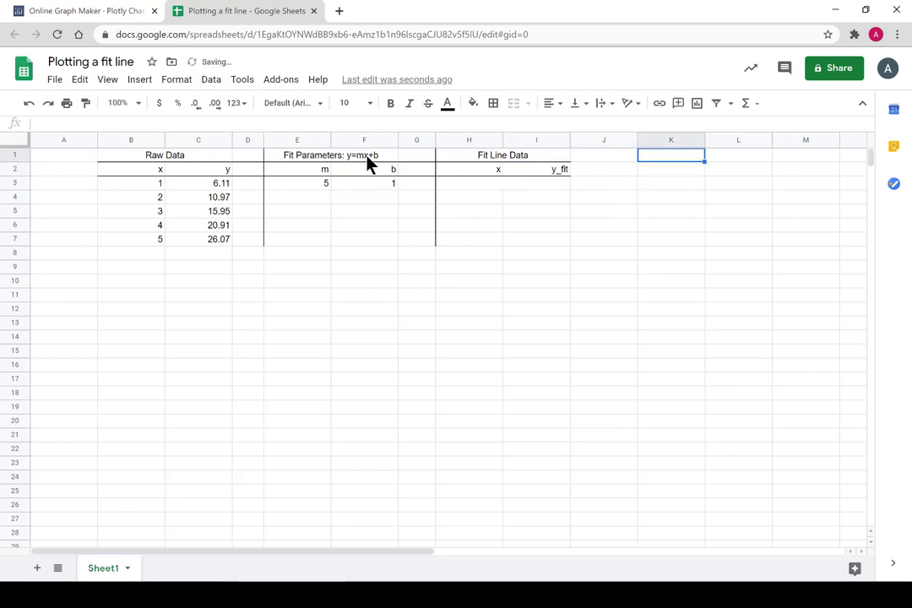
pyautogui.click(331, 156)
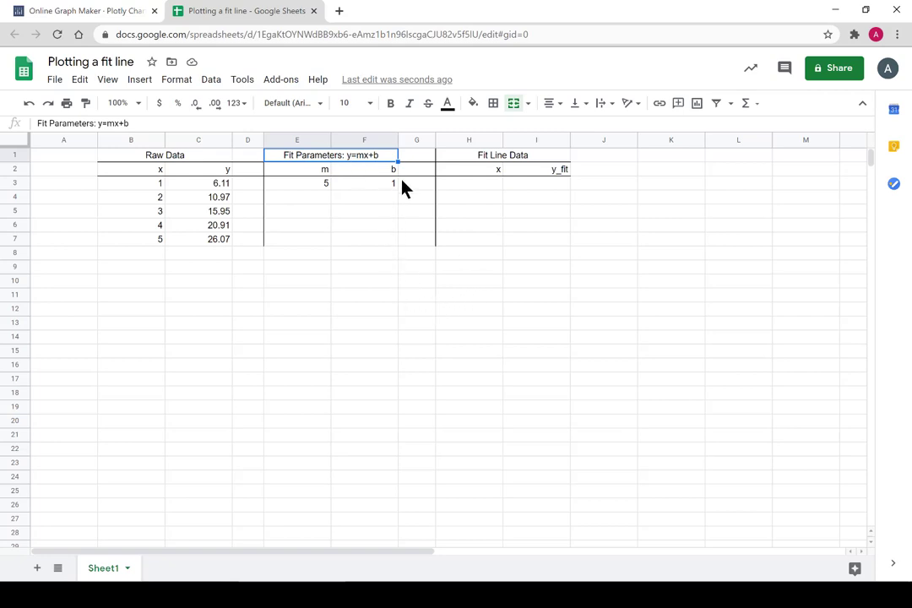
# Step: Highlight the raw data values and the empty y_fit and fit-line x cells
pyautogui.moveTo(167, 187); pyautogui.dragTo(139, 247)
pyautogui.click(148, 181)
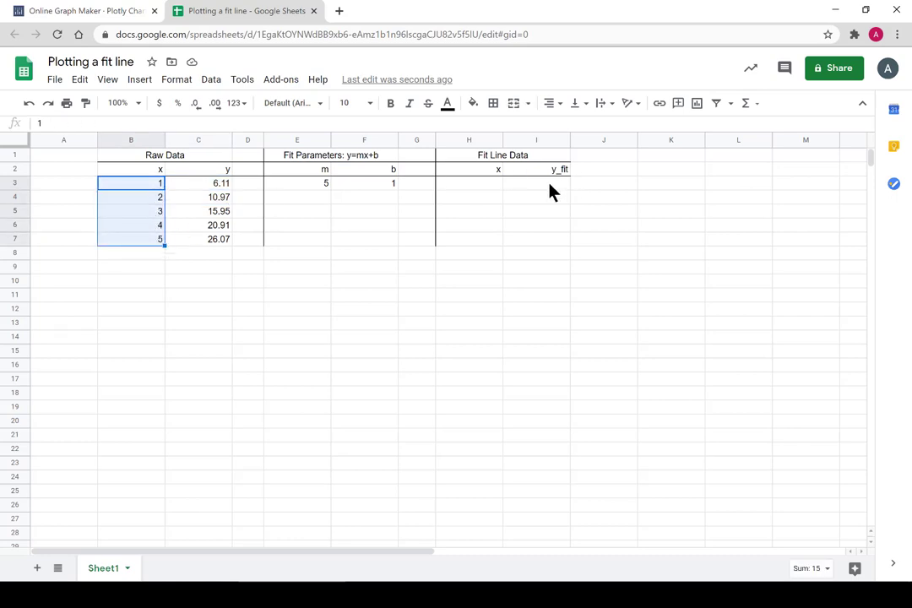
pyautogui.moveTo(548, 183); pyautogui.dragTo(552, 238)
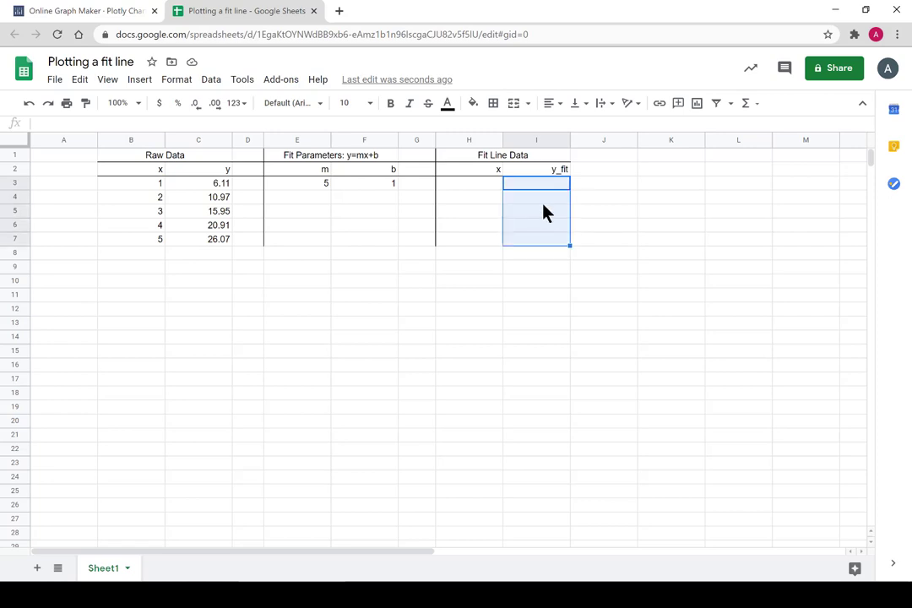
pyautogui.click(482, 186)
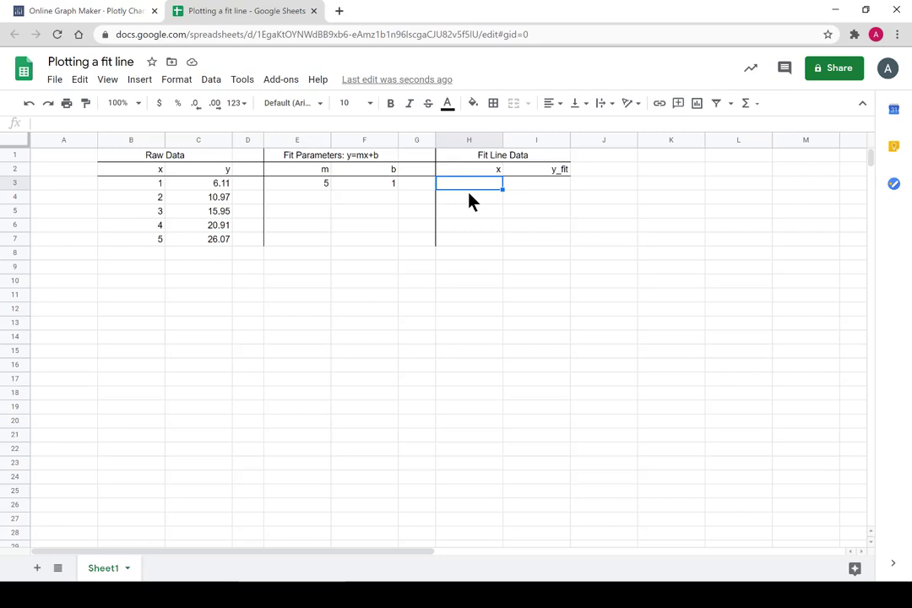
# Step: Copy the raw x values 1–5 from B3:B7 and paste them into H3:H7
pyautogui.moveTo(157, 187); pyautogui.dragTo(156, 243)
pyautogui.rightClick(157, 203)
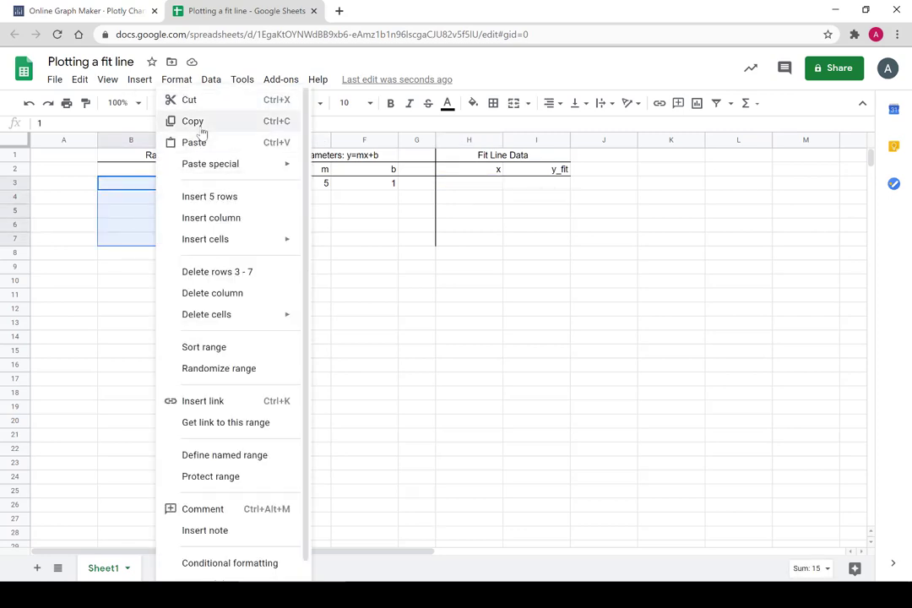
pyautogui.click(201, 126)
pyautogui.moveTo(470, 184); pyautogui.dragTo(472, 247)
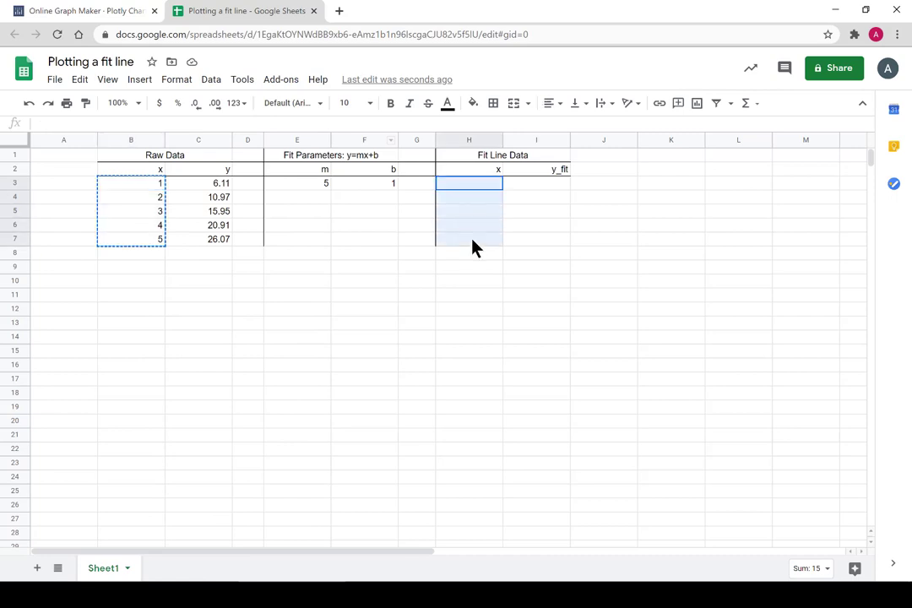
pyautogui.rightClick(469, 189)
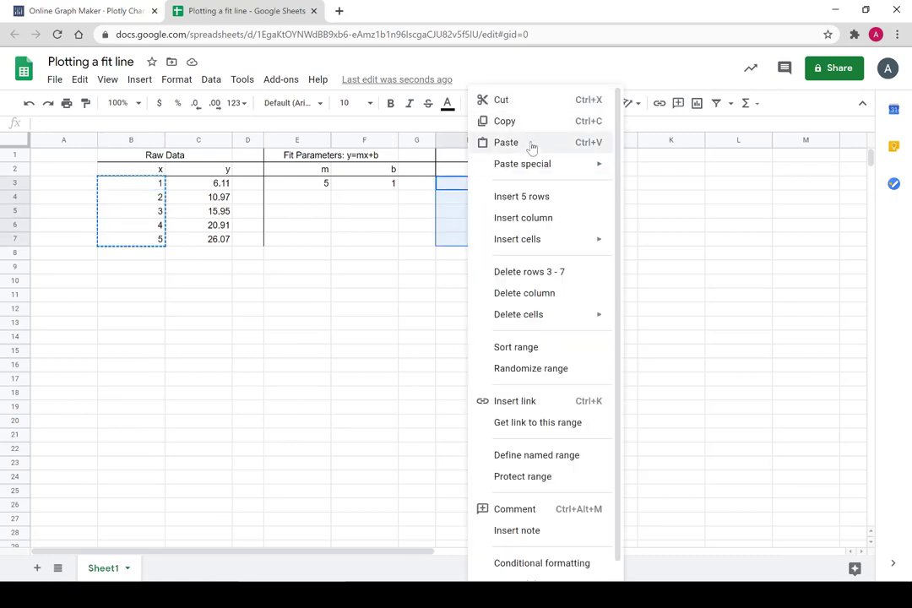
pyautogui.click(531, 143)
pyautogui.click(564, 329)
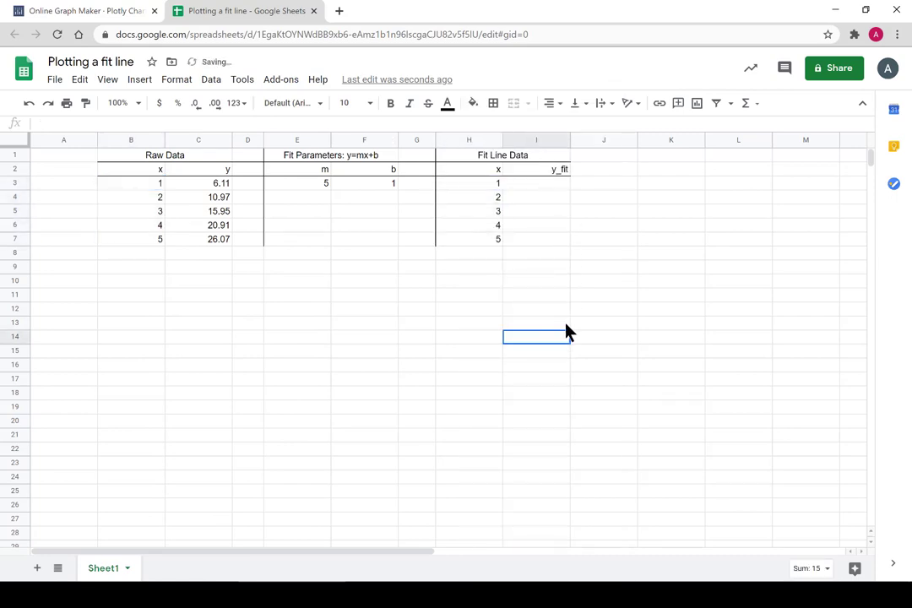
pyautogui.click(545, 187)
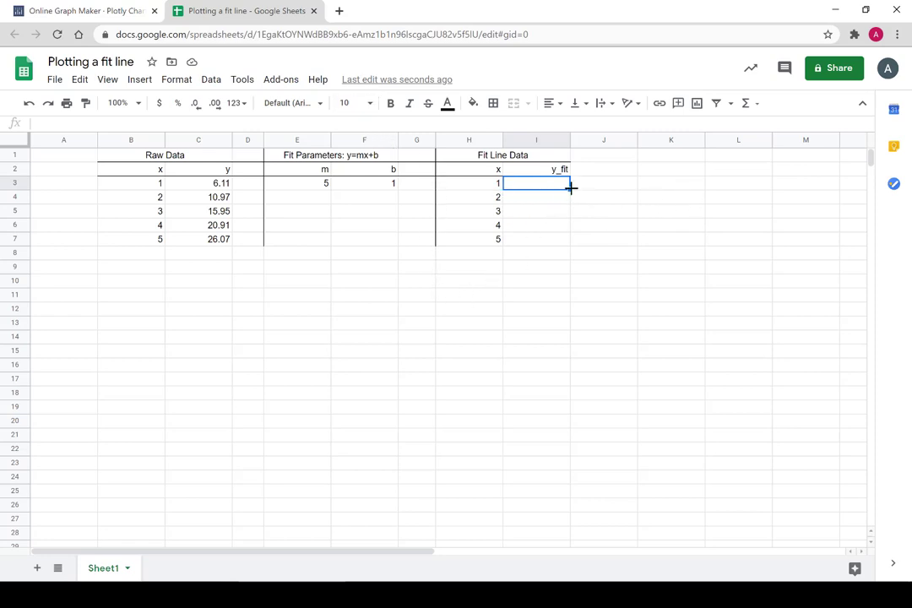
# Step: Repeat slope 5 and intercept 1 down all five Fit Parameters rows to row 7
pyautogui.moveTo(570, 187); pyautogui.dragTo(562, 245)
pyautogui.click(595, 297)
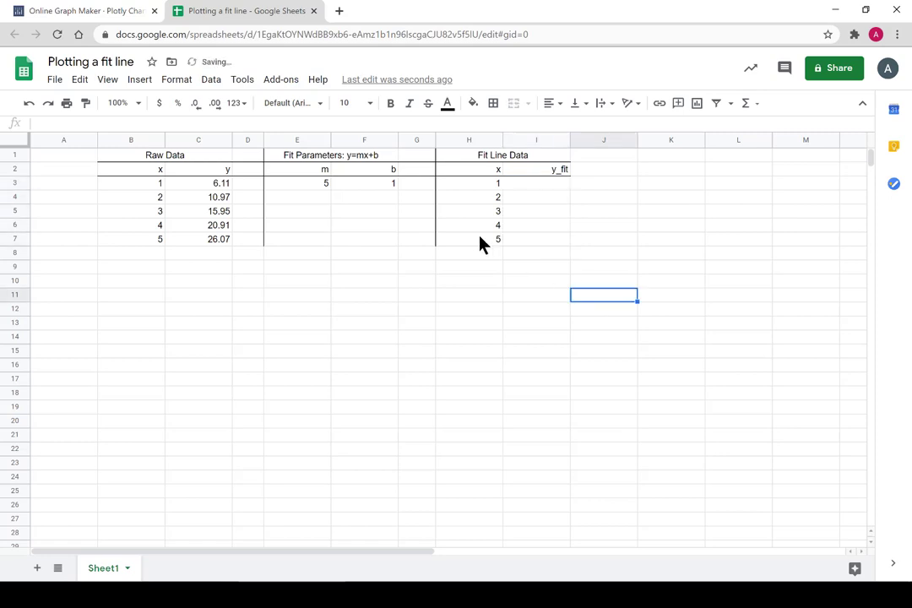
pyautogui.click(328, 185)
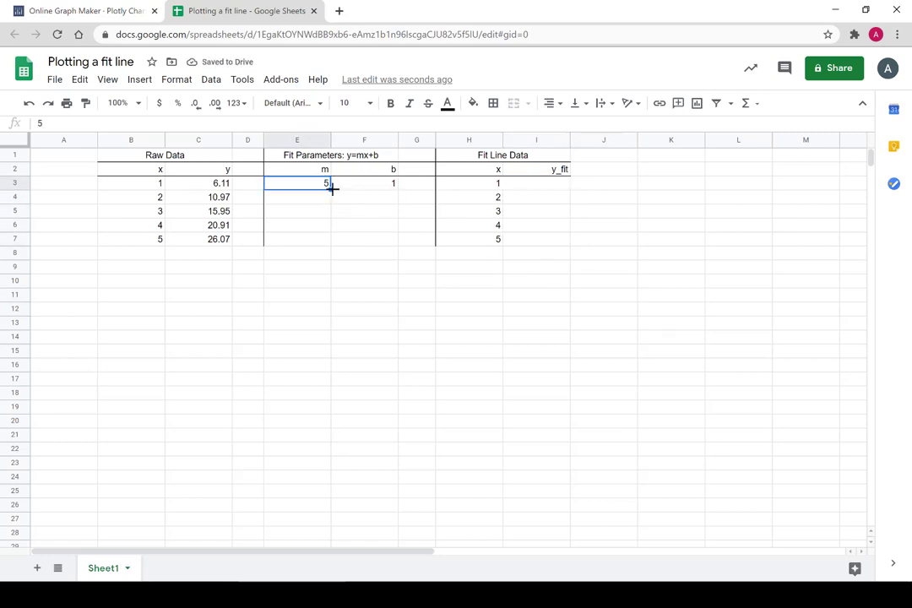
pyautogui.moveTo(330, 189); pyautogui.dragTo(347, 236)
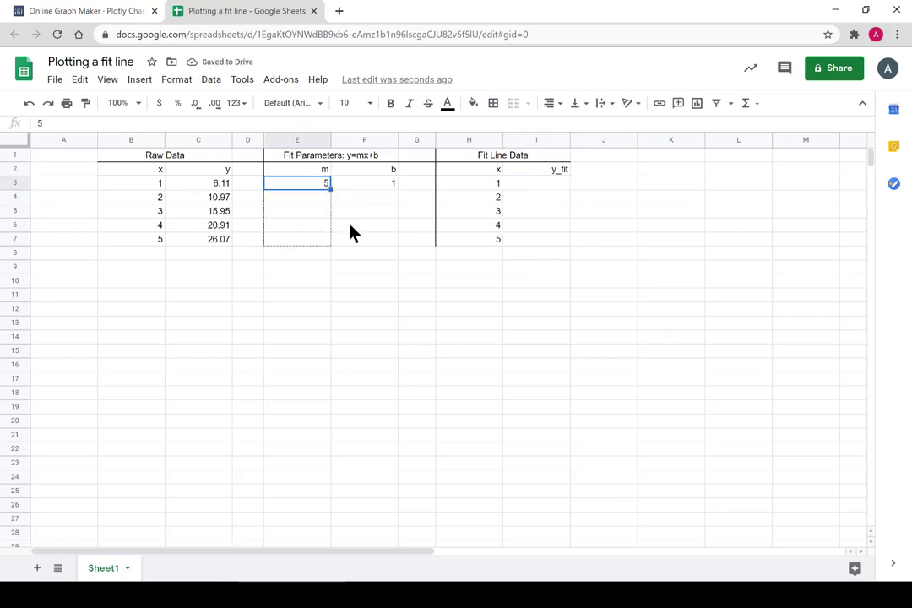
pyautogui.click(391, 190)
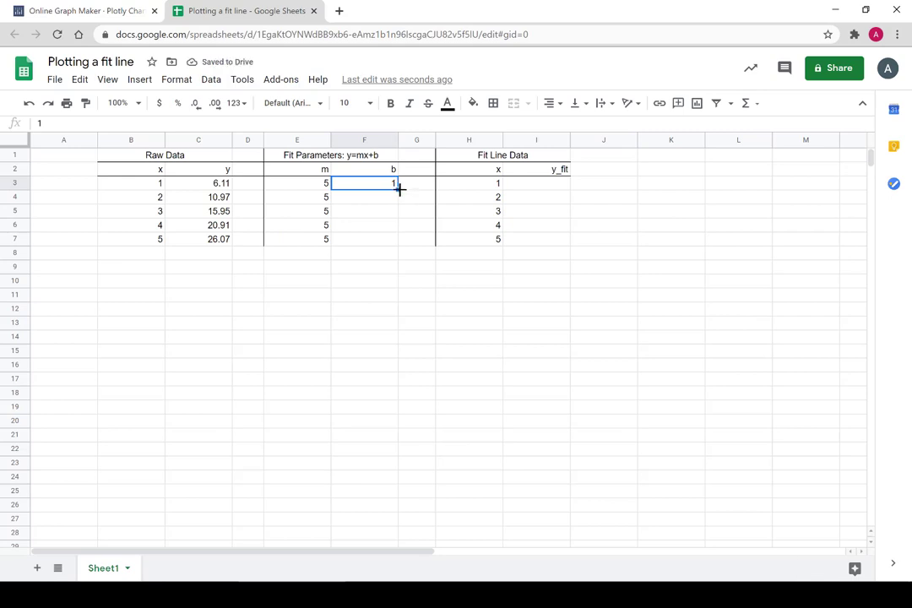
pyautogui.moveTo(398, 189); pyautogui.dragTo(392, 243)
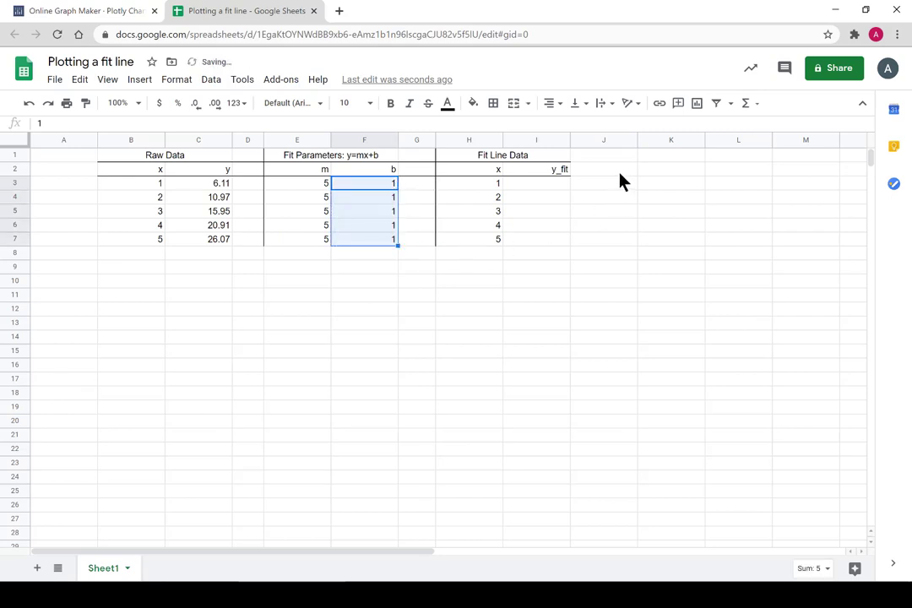
pyautogui.click(529, 188)
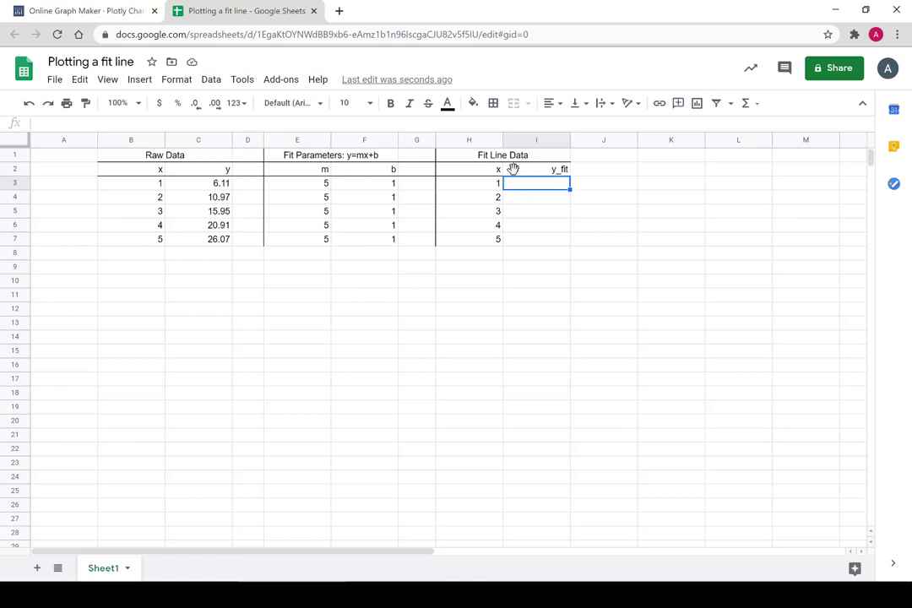
pyautogui.click(364, 392)
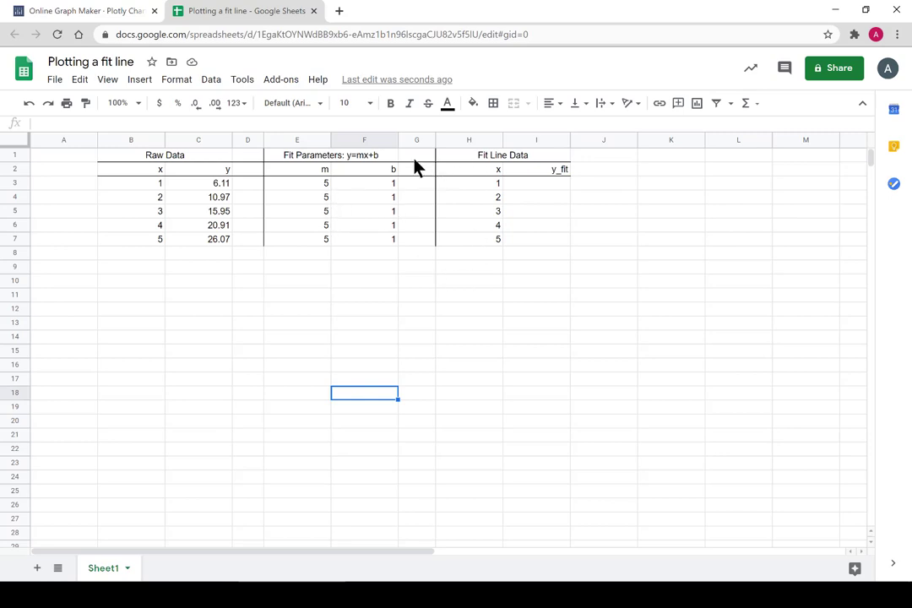
# Step: Enter the formula =E3*H3+F3 in I3 for the first y_fit value
pyautogui.moveTo(304, 183); pyautogui.dragTo(499, 189)
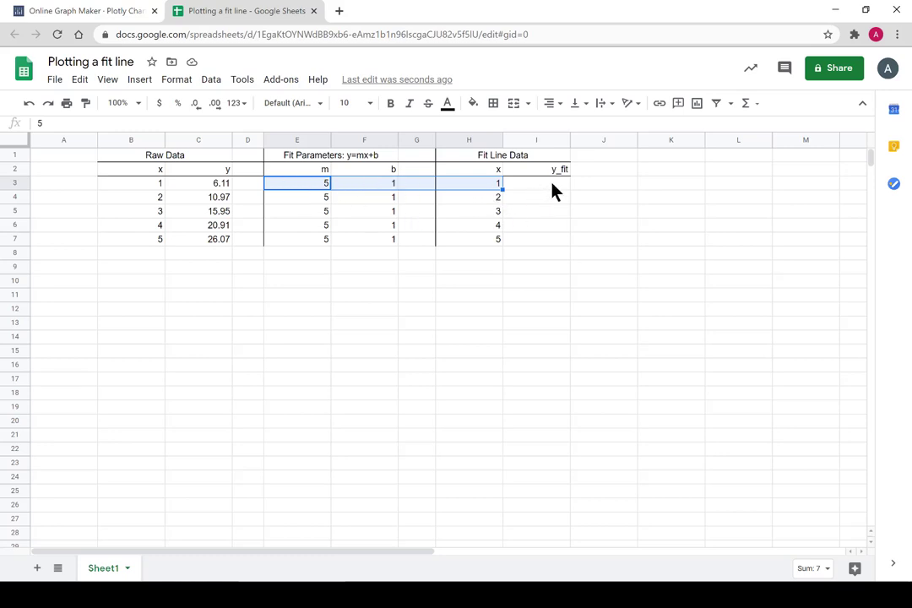
pyautogui.click(455, 408)
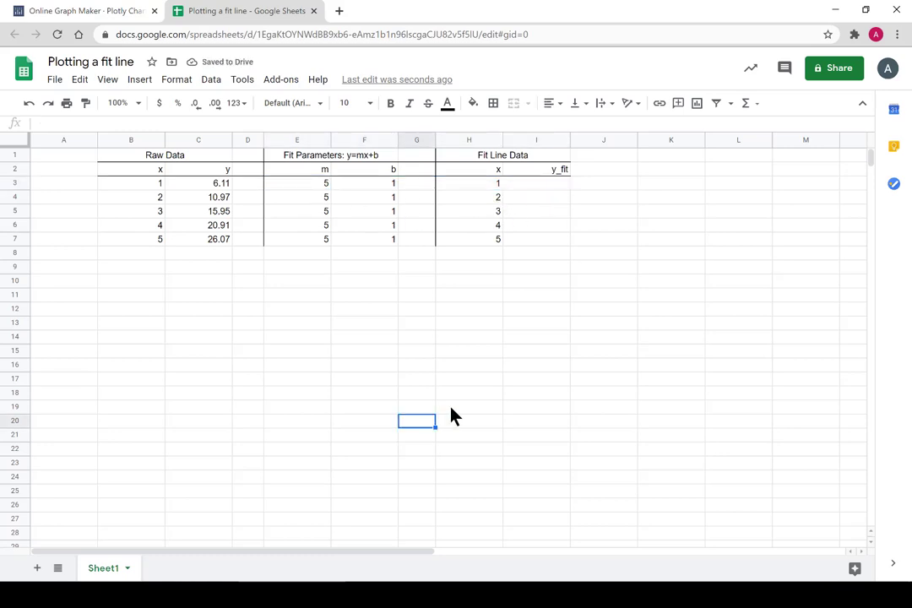
pyautogui.click(550, 185)
pyautogui.write('=')
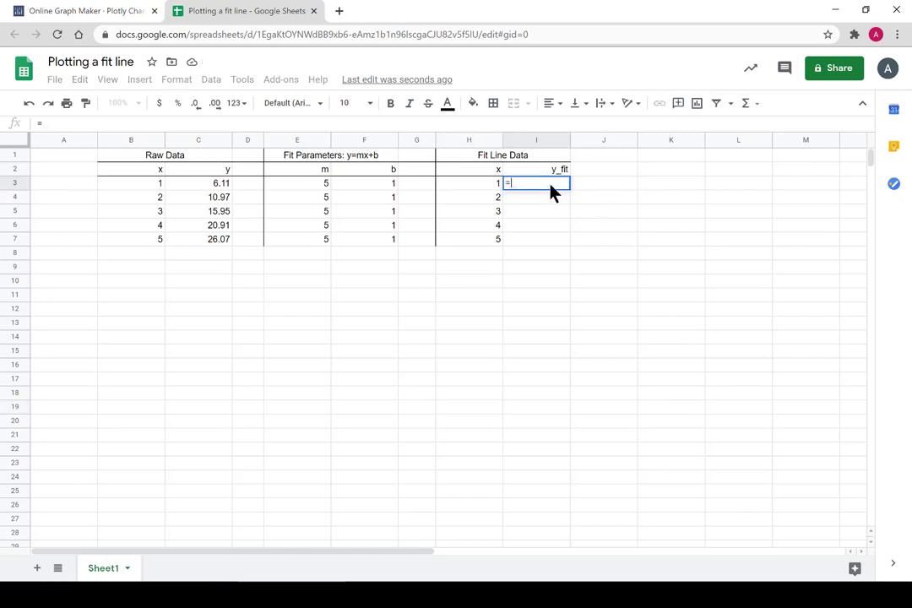
pyautogui.click(335, 185)
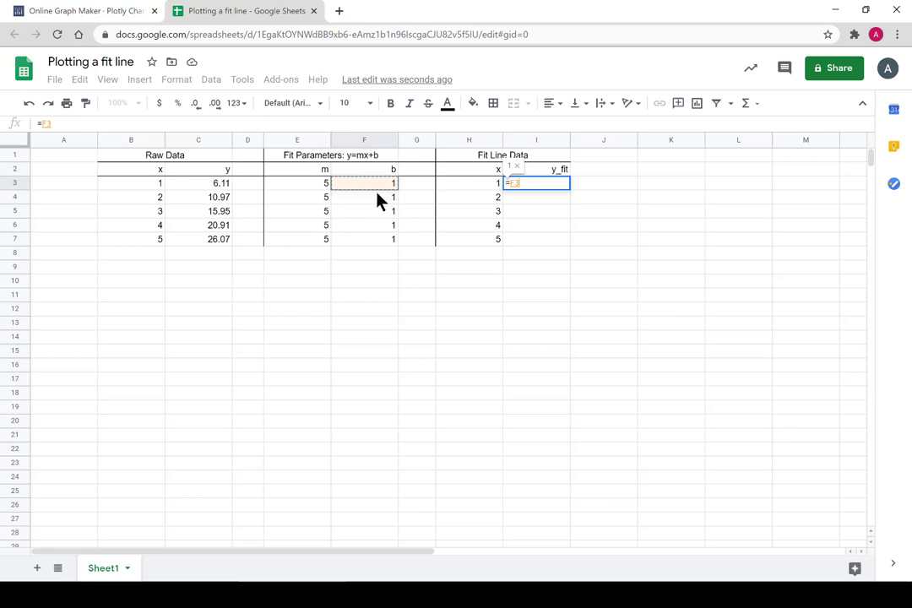
pyautogui.press('BackSpace')
pyautogui.press('BackSpace')
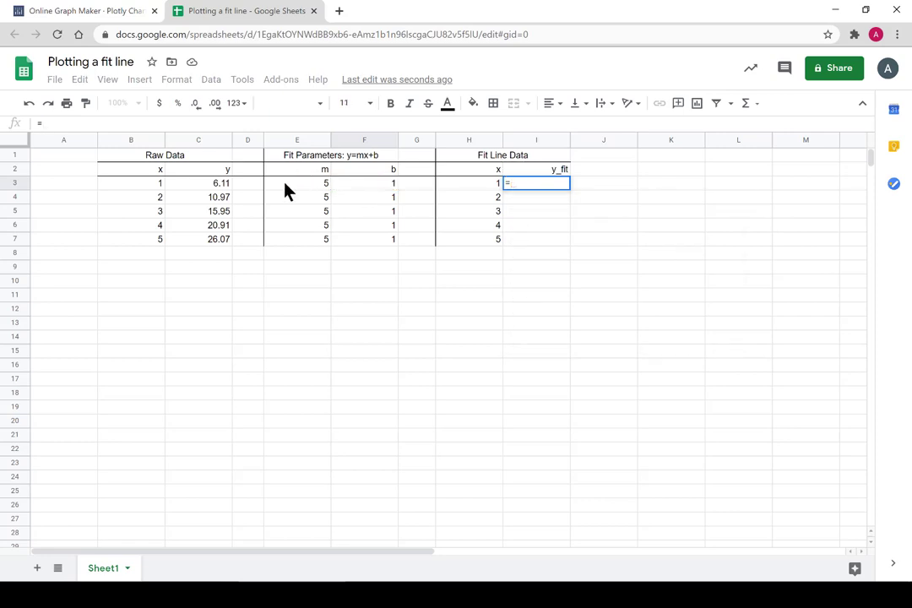
pyautogui.click(287, 190)
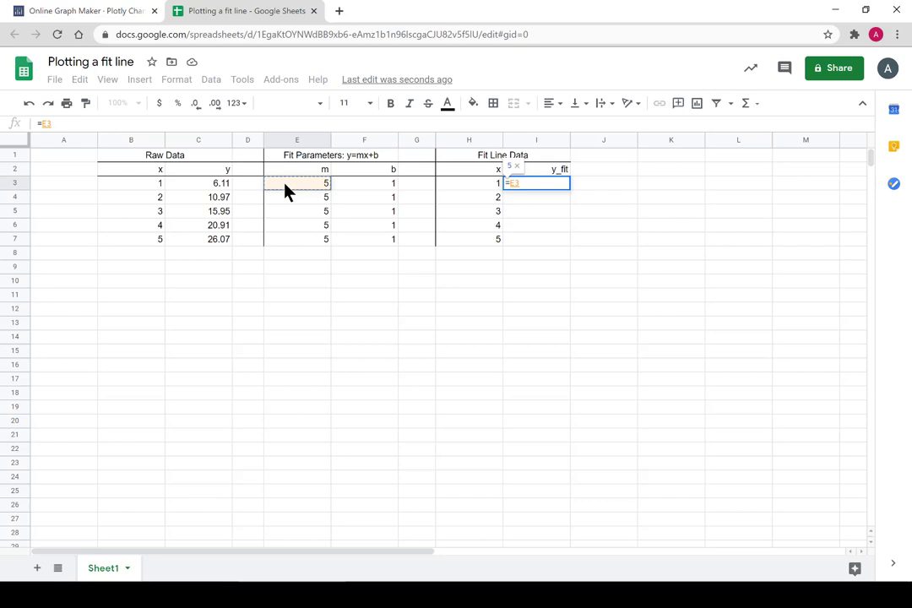
pyautogui.write('*')
pyautogui.click(456, 183)
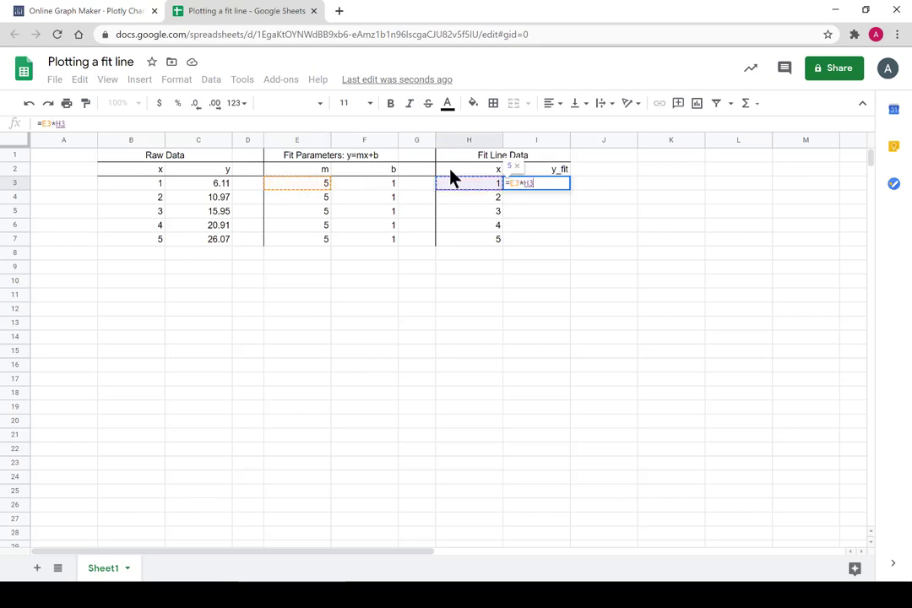
pyautogui.write('+')
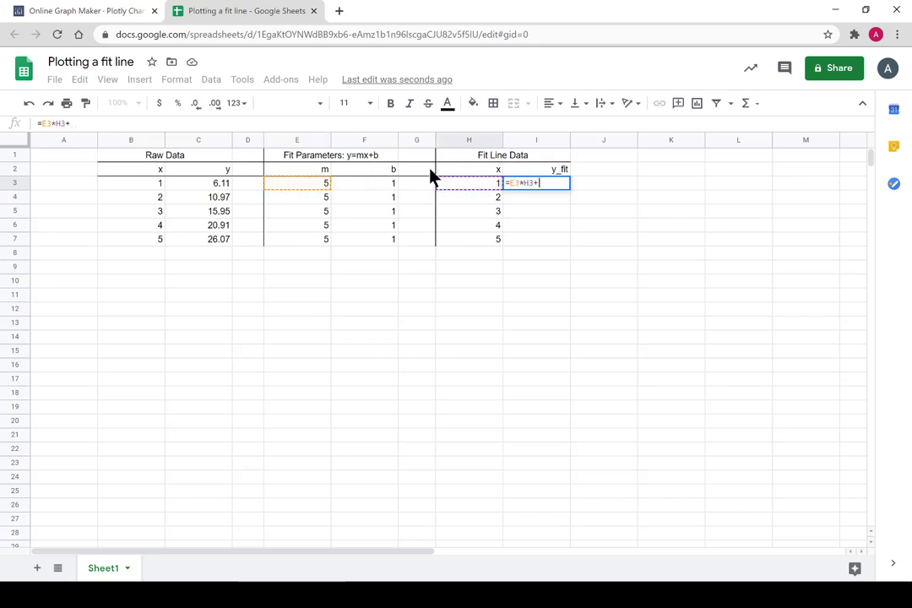
pyautogui.click(377, 184)
pyautogui.press('Return')
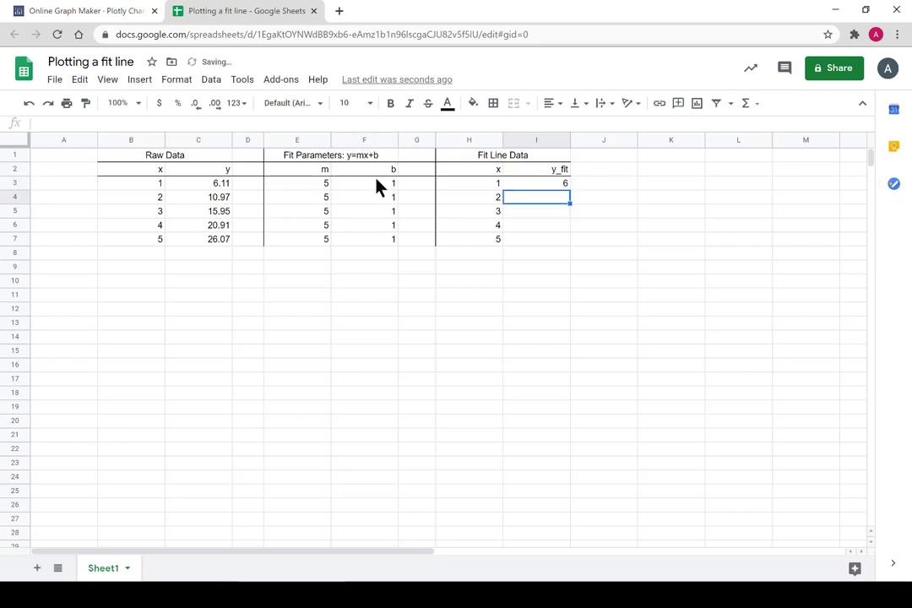
# Step: Fill the y_fit formula down to I7 and check the rows for x = 2, 3 and 4
pyautogui.click(559, 186)
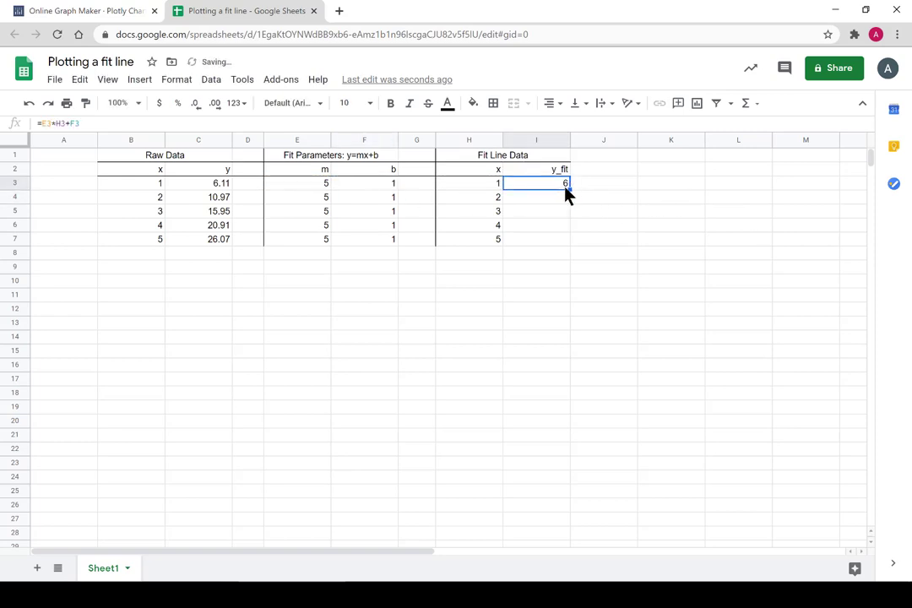
pyautogui.moveTo(571, 189); pyautogui.dragTo(570, 245)
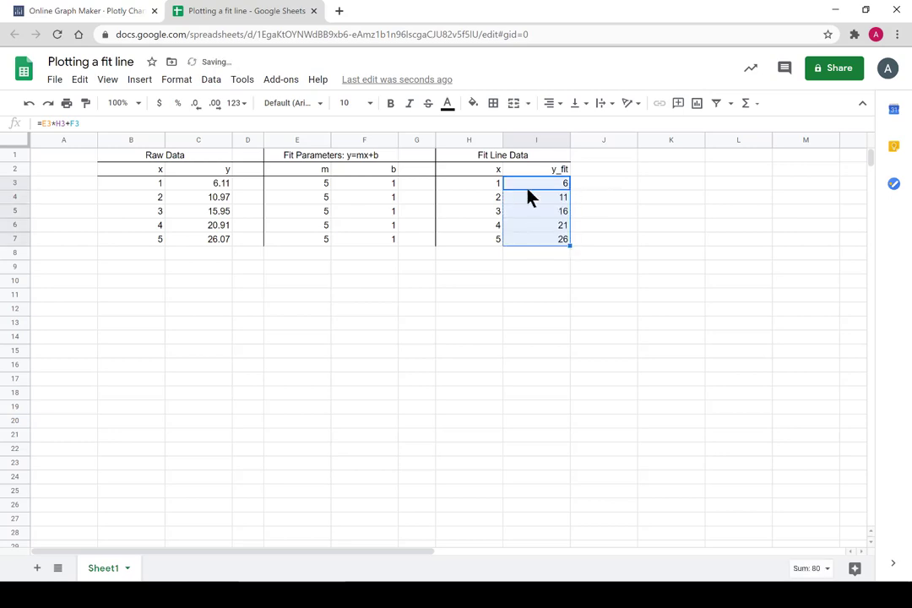
pyautogui.moveTo(701, 210); pyautogui.dragTo(675, 197)
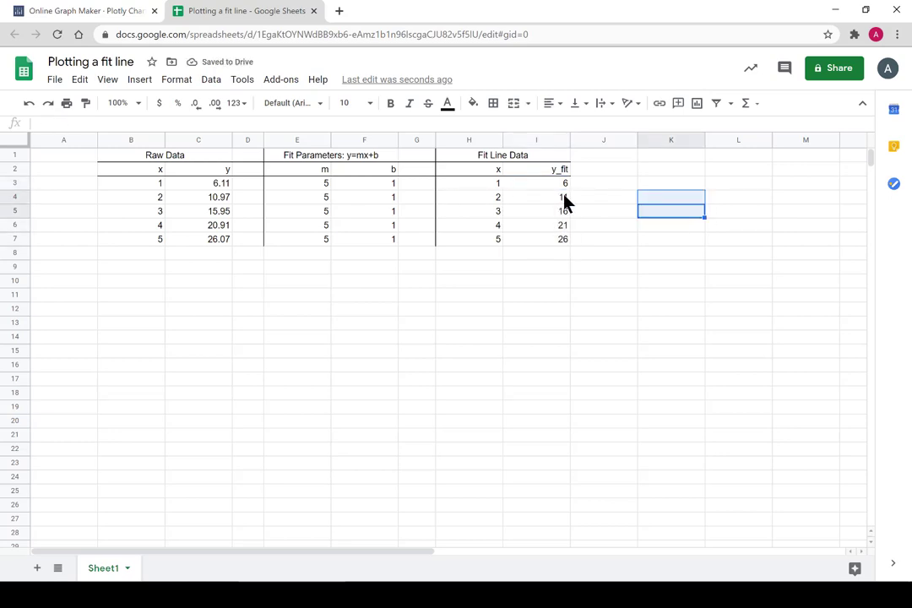
pyautogui.click(563, 197)
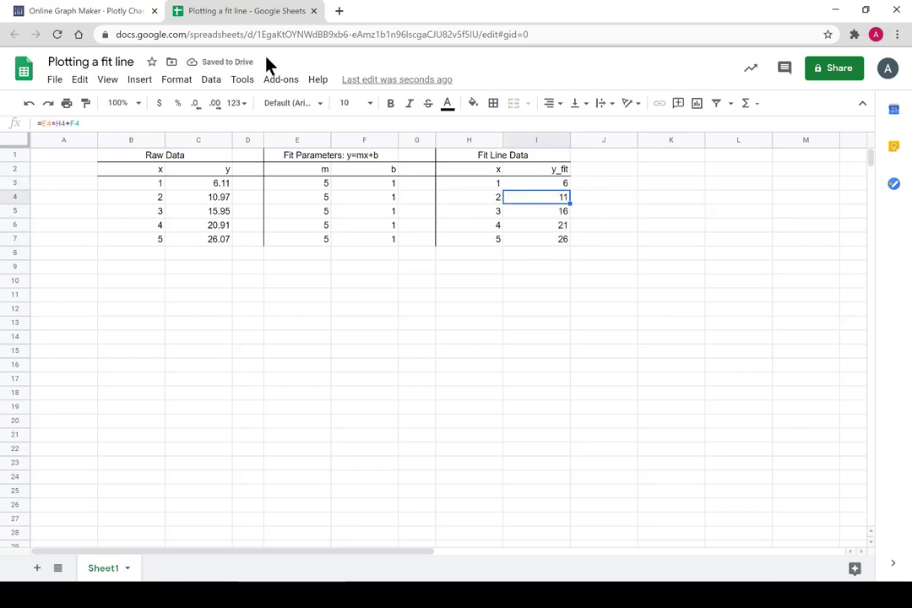
pyautogui.click(554, 215)
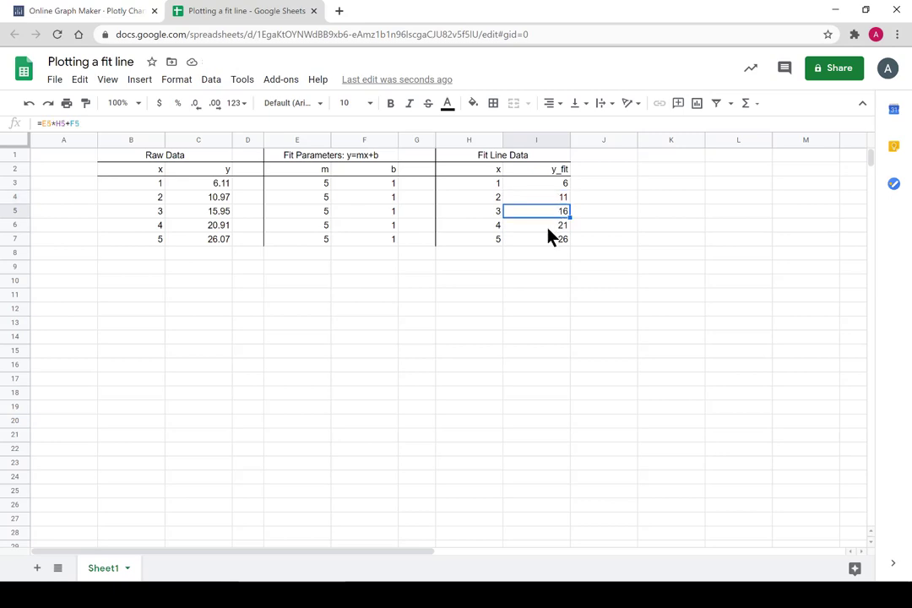
pyautogui.click(547, 224)
pyautogui.click(512, 181)
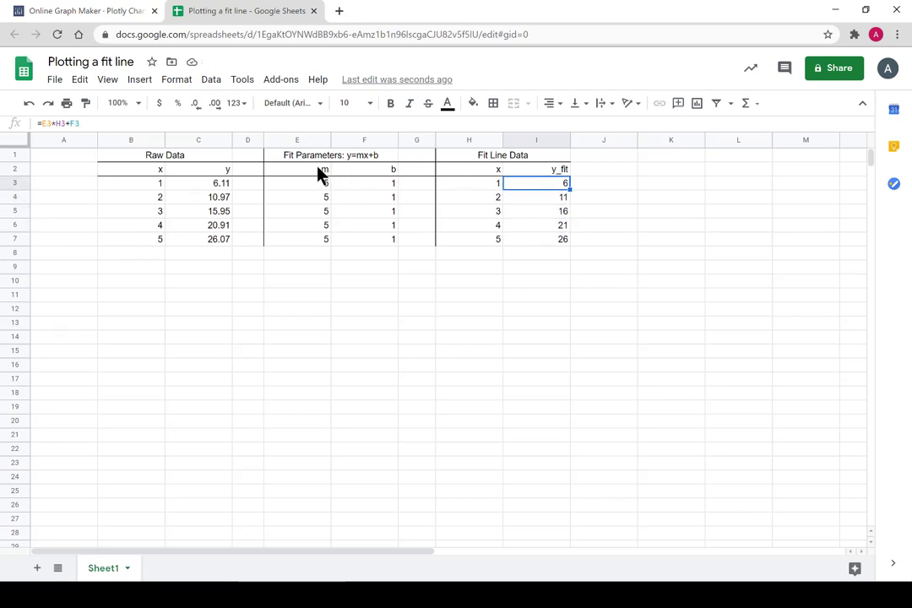
pyautogui.moveTo(328, 188); pyautogui.dragTo(466, 191)
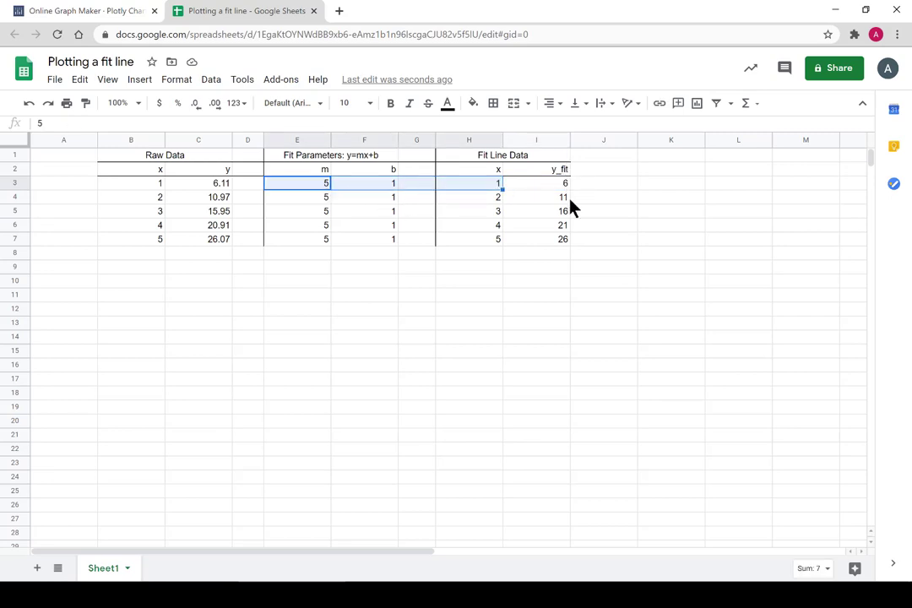
pyautogui.click(675, 174)
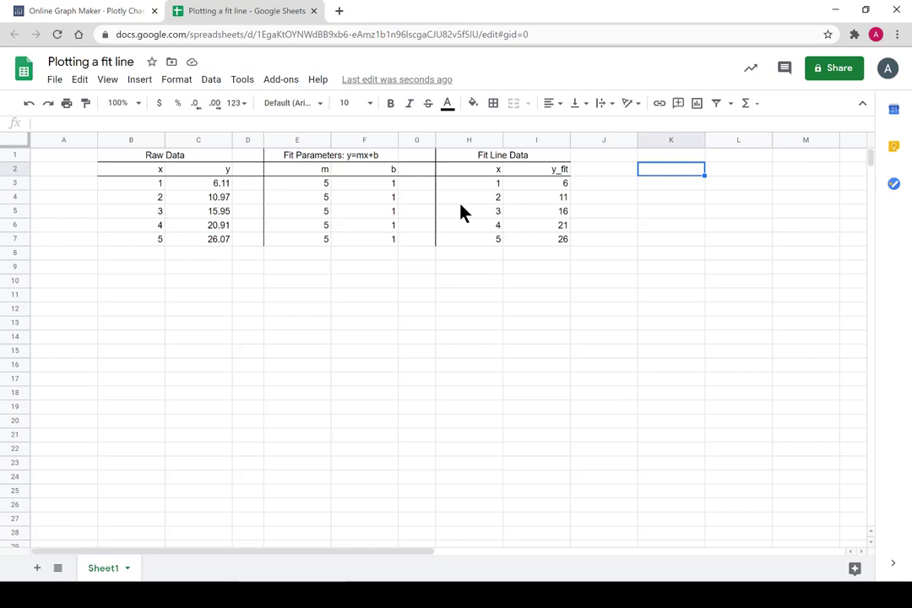
# Step: Copy the Raw Data x and y values from B3:C7
pyautogui.moveTo(497, 184); pyautogui.dragTo(603, 245)
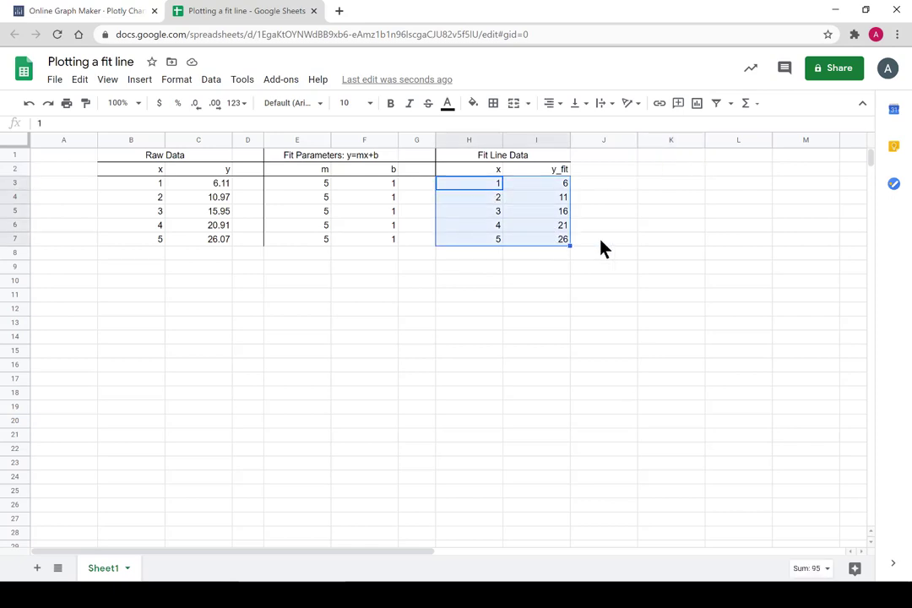
pyautogui.click(218, 422)
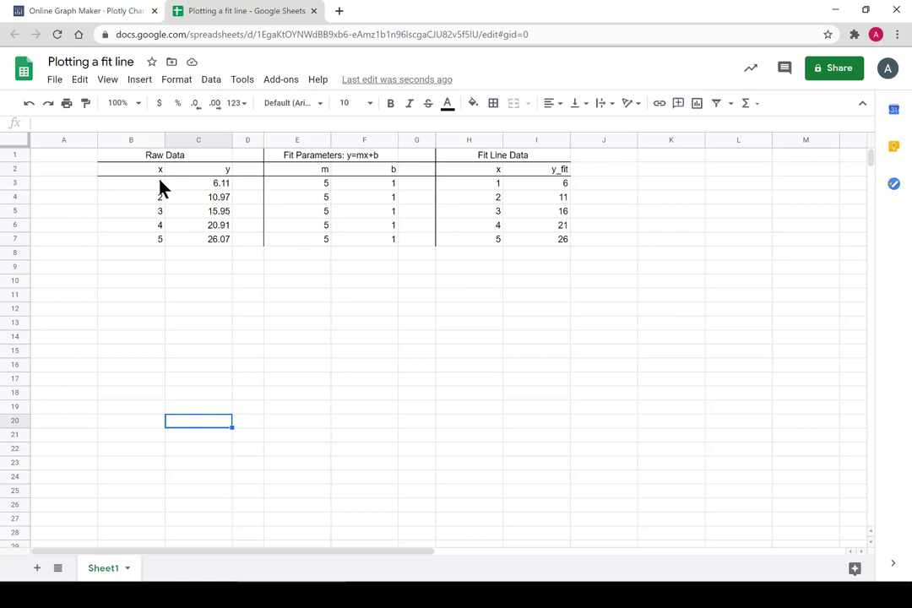
pyautogui.moveTo(159, 184); pyautogui.dragTo(218, 240)
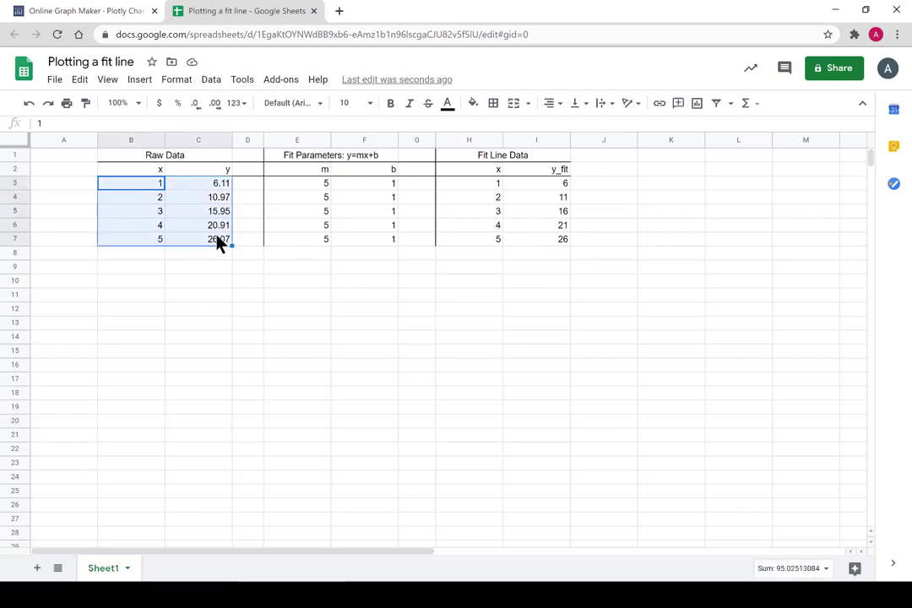
pyautogui.rightClick(232, 218)
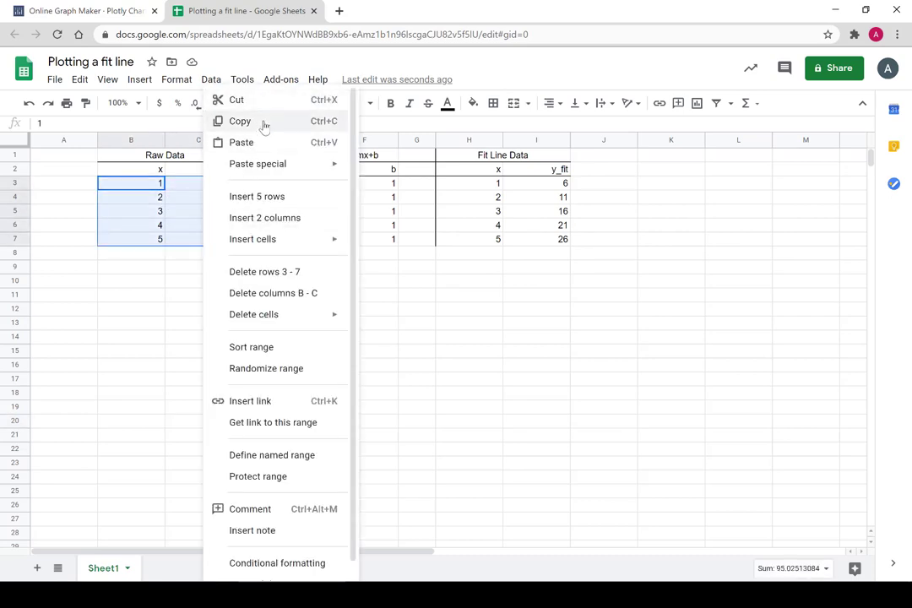
pyautogui.click(264, 123)
# Step: Paste the raw x and y values into the Chart Studio grid from A1, removing the extra sixth row
pyautogui.click(138, 11)
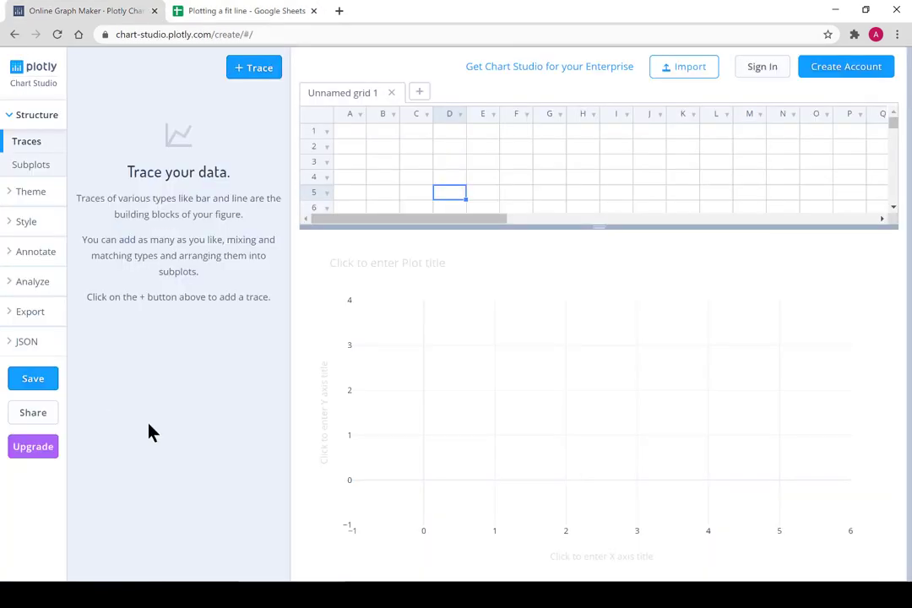
pyautogui.moveTo(356, 132); pyautogui.dragTo(378, 189)
pyautogui.rightClick(350, 136)
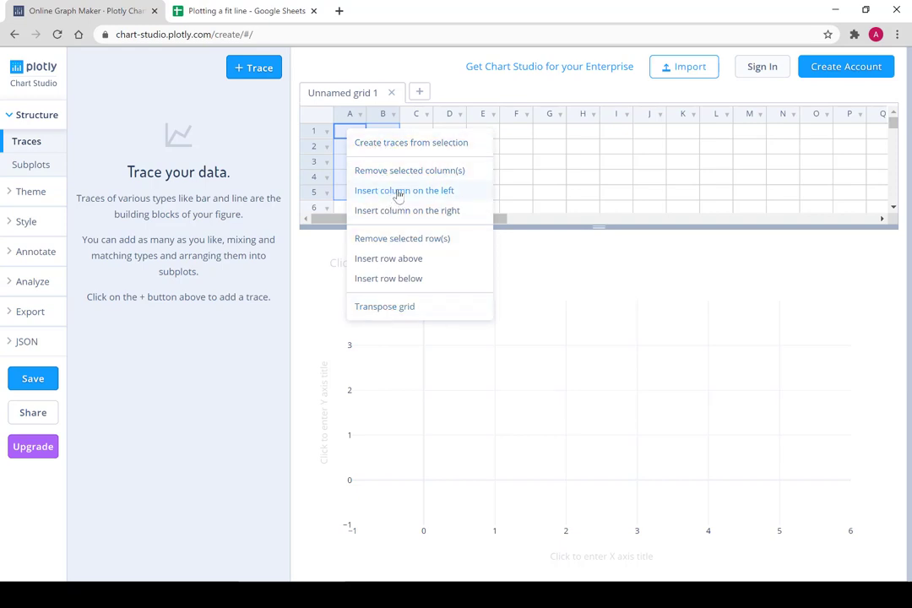
pyautogui.moveTo(342, 136); pyautogui.dragTo(384, 210)
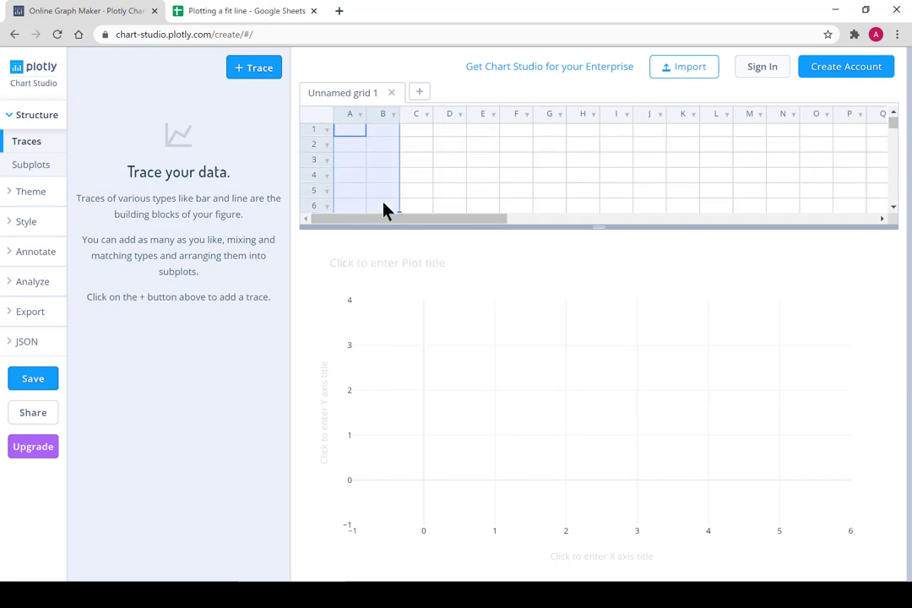
pyautogui.hotkey('ctrl', 'v')
pyautogui.click(348, 209)
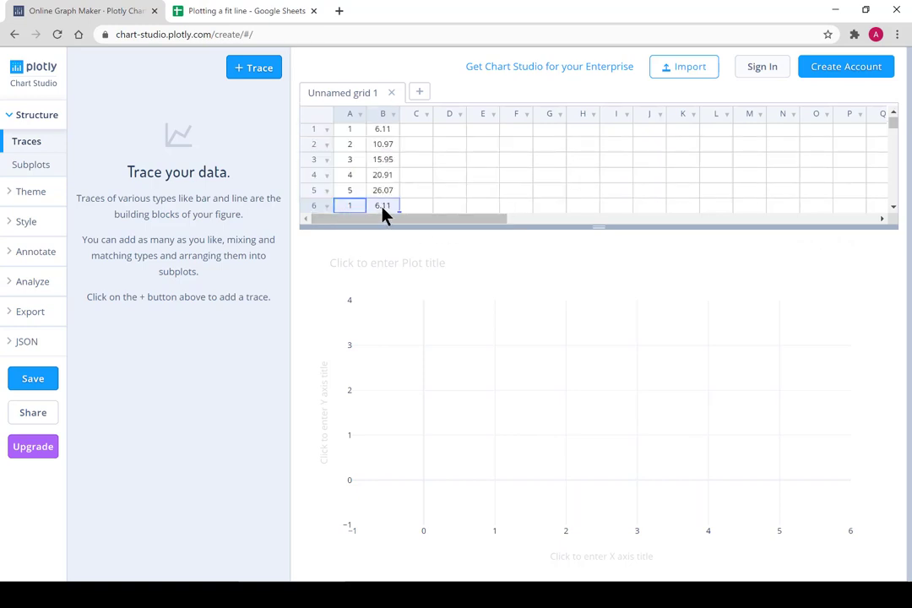
pyautogui.click(474, 178)
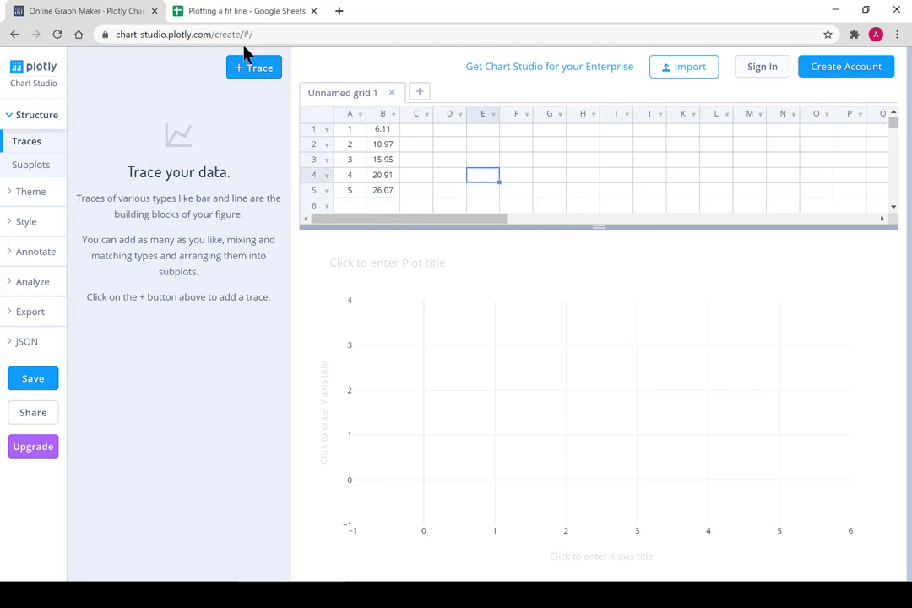
# Step: Add trace 0 with column A as x and column B as y
pyautogui.click(256, 68)
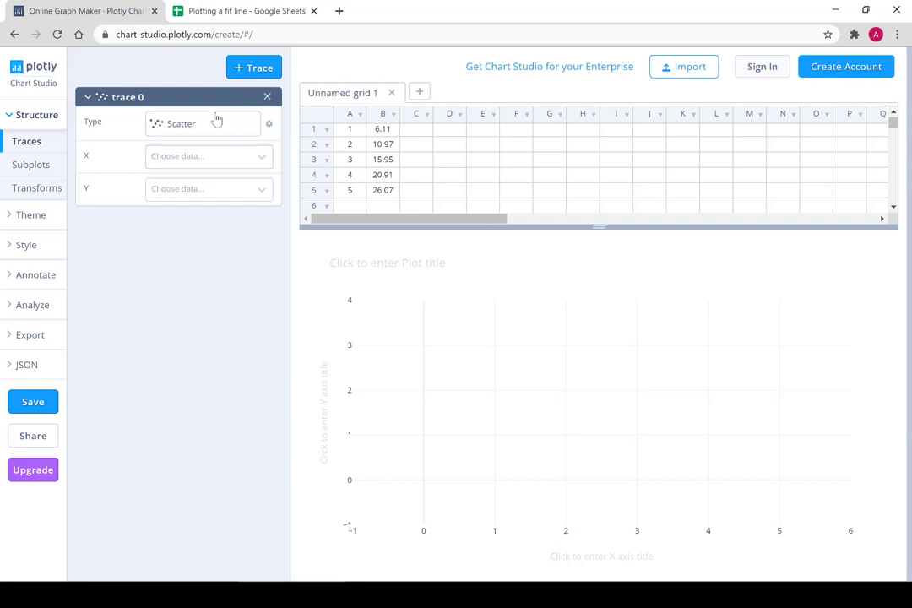
pyautogui.click(213, 164)
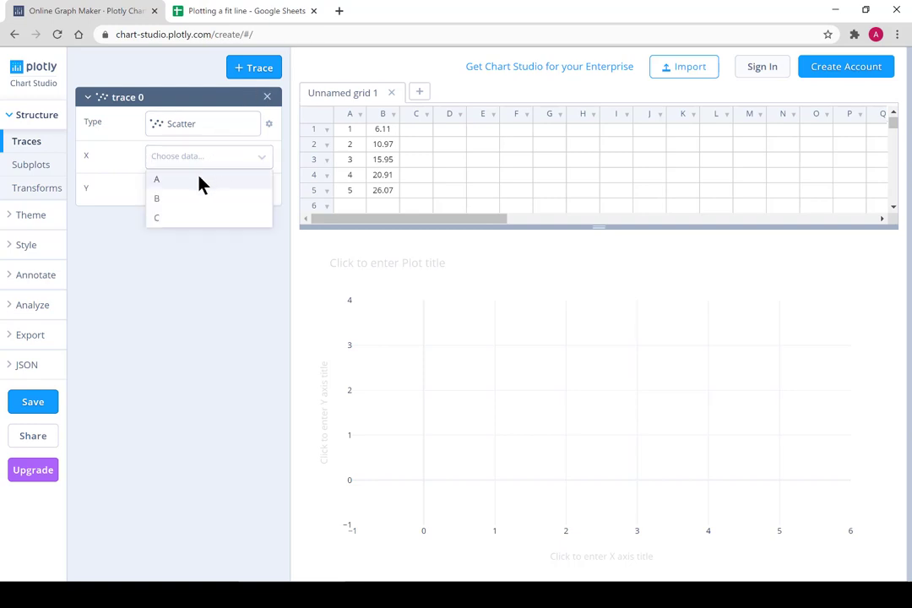
pyautogui.click(199, 182)
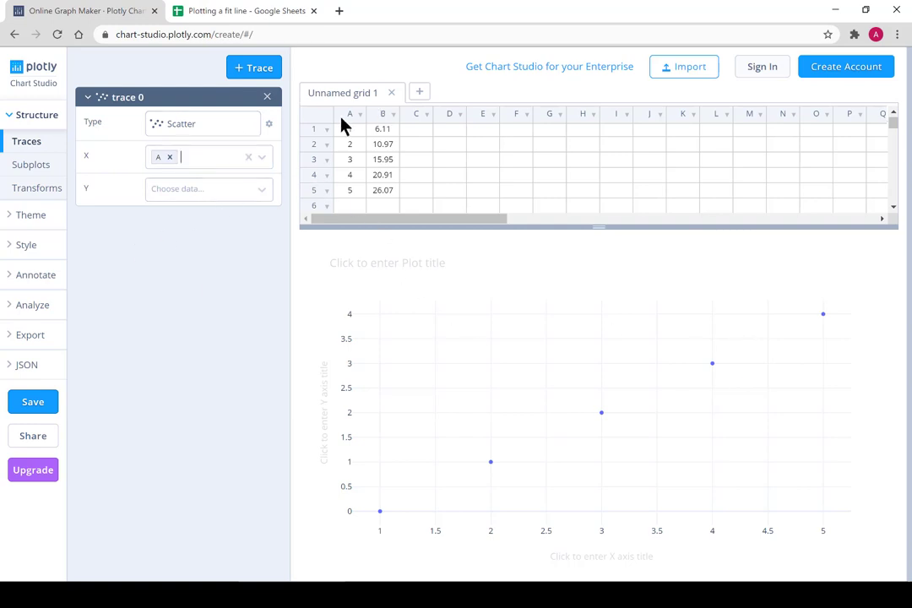
pyautogui.click(171, 190)
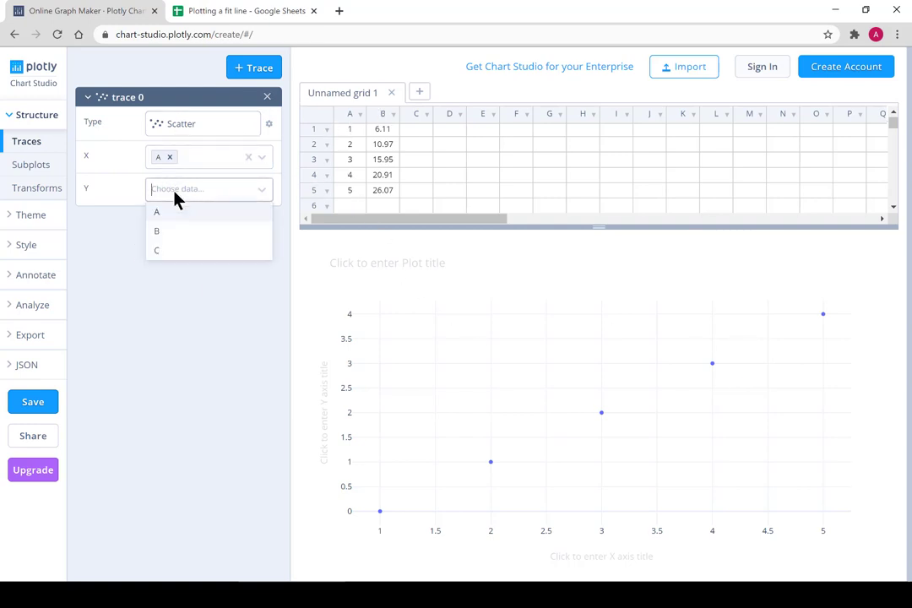
pyautogui.click(188, 238)
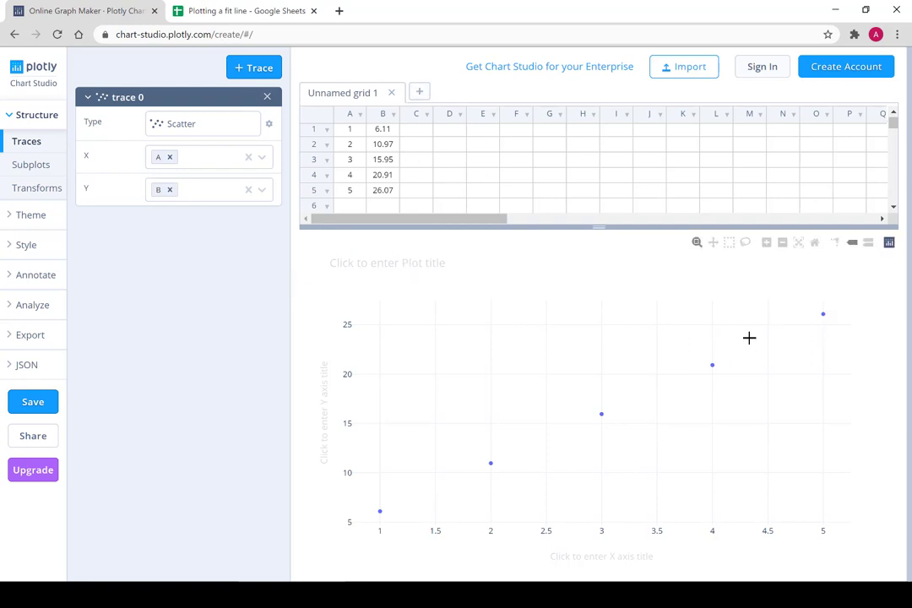
# Step: Copy the y_fit values I3:I7 from Google Sheets and return to Chart Studio
pyautogui.click(279, 10)
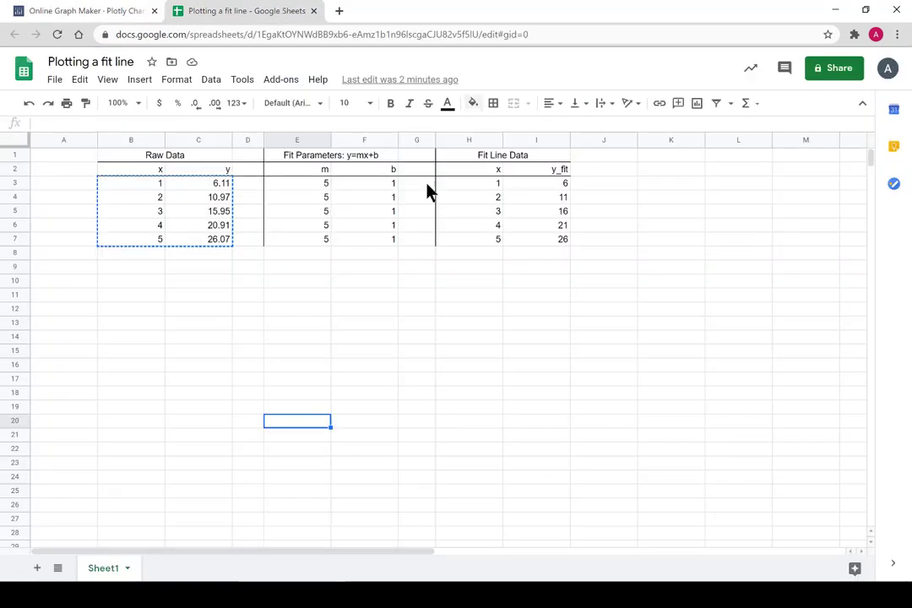
pyautogui.moveTo(564, 188); pyautogui.dragTo(557, 245)
pyautogui.rightClick(545, 198)
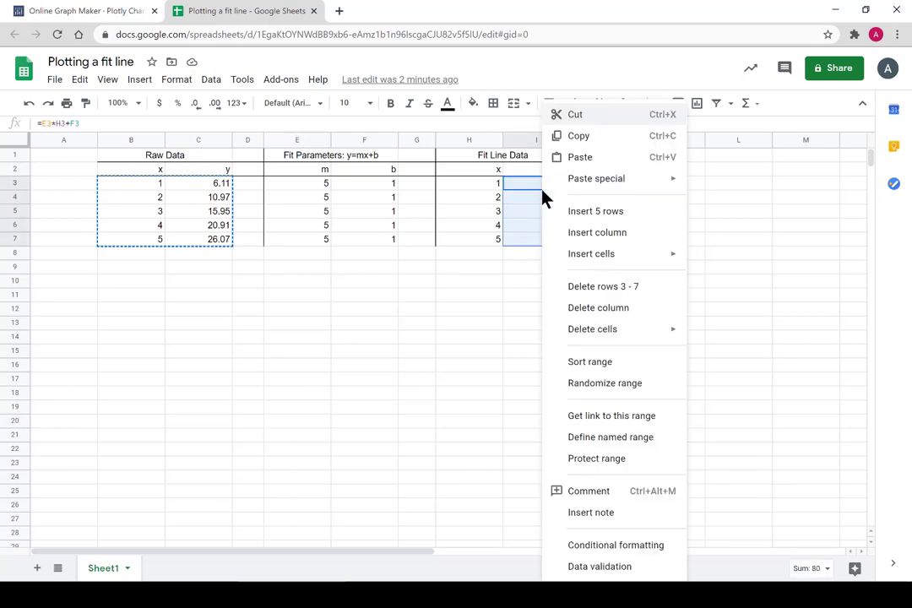
pyautogui.click(594, 140)
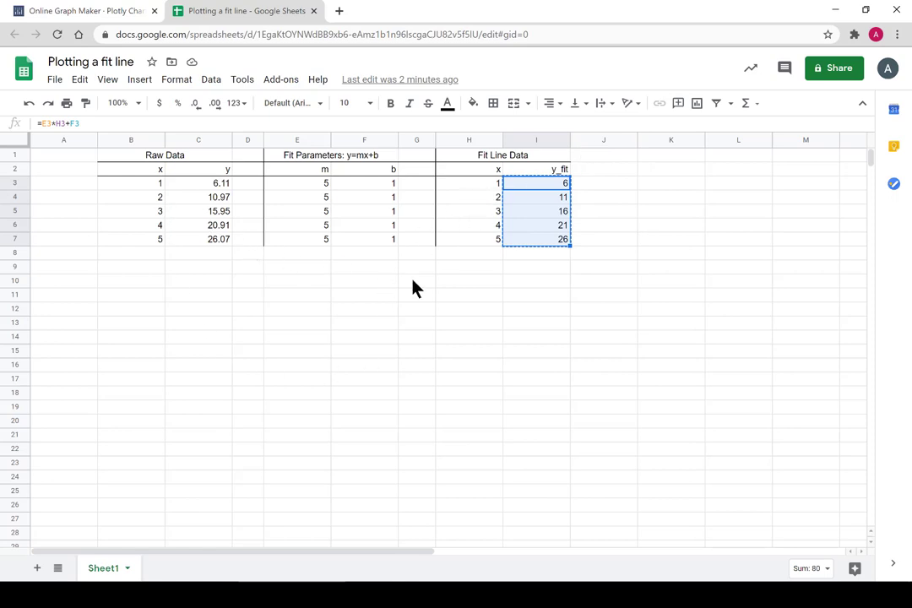
pyautogui.click(93, 10)
# Step: Paste the y_fit values into grid cells C1:C5
pyautogui.moveTo(423, 130); pyautogui.dragTo(417, 182)
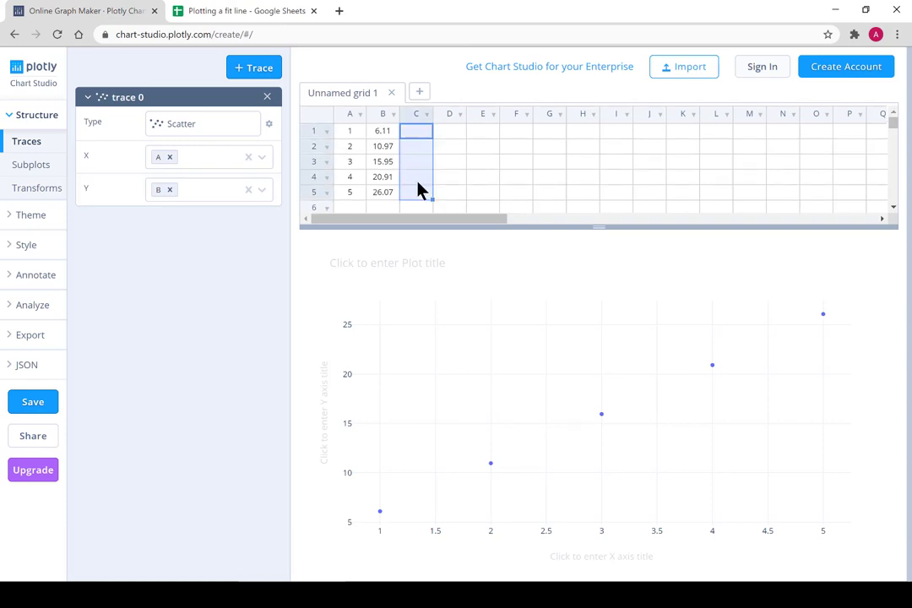
pyautogui.hotkey('ctrl', 'v')
pyautogui.click(483, 131)
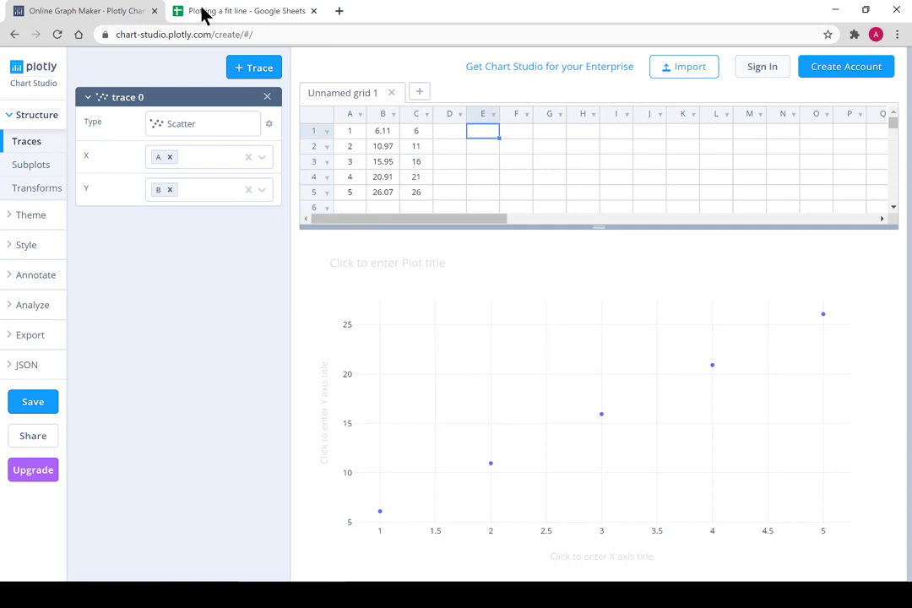
# Step: Add trace 1 as a Line type plotting column C against column A, then collapse all traces
pyautogui.click(254, 67)
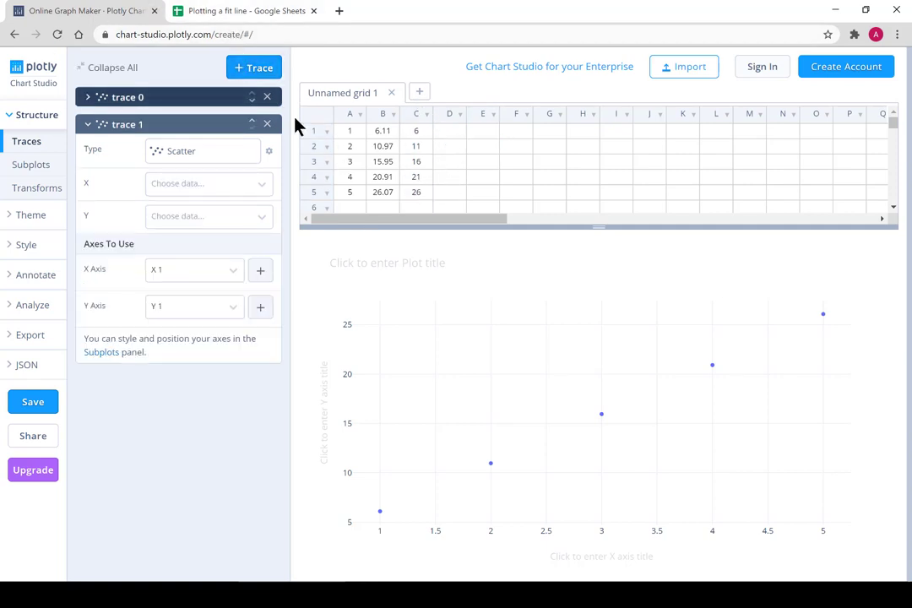
pyautogui.click(159, 98)
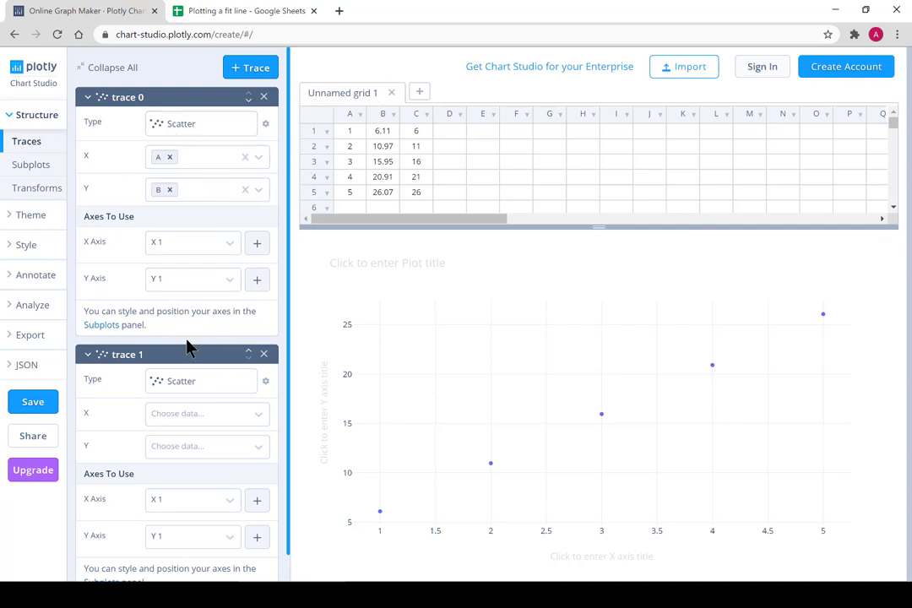
pyautogui.click(240, 381)
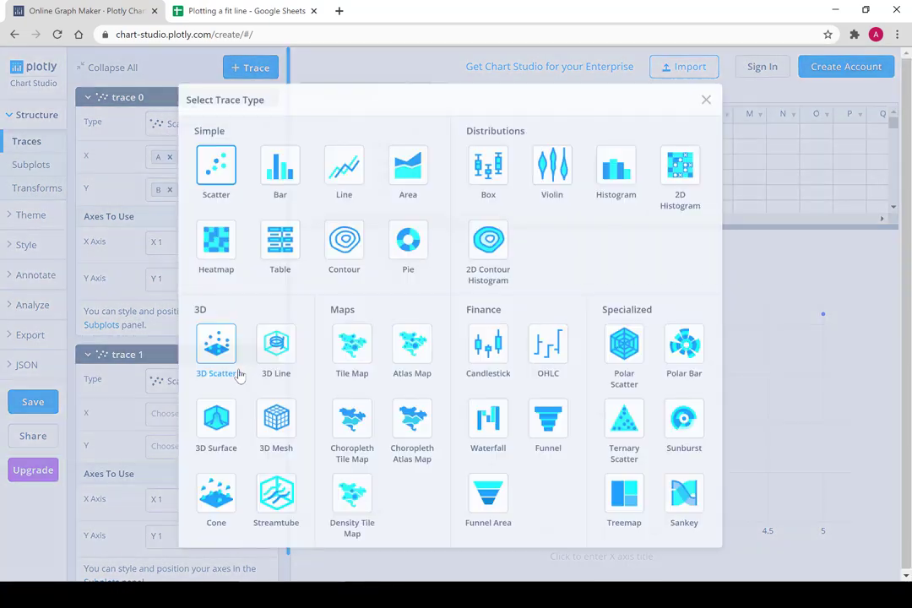
pyautogui.click(351, 169)
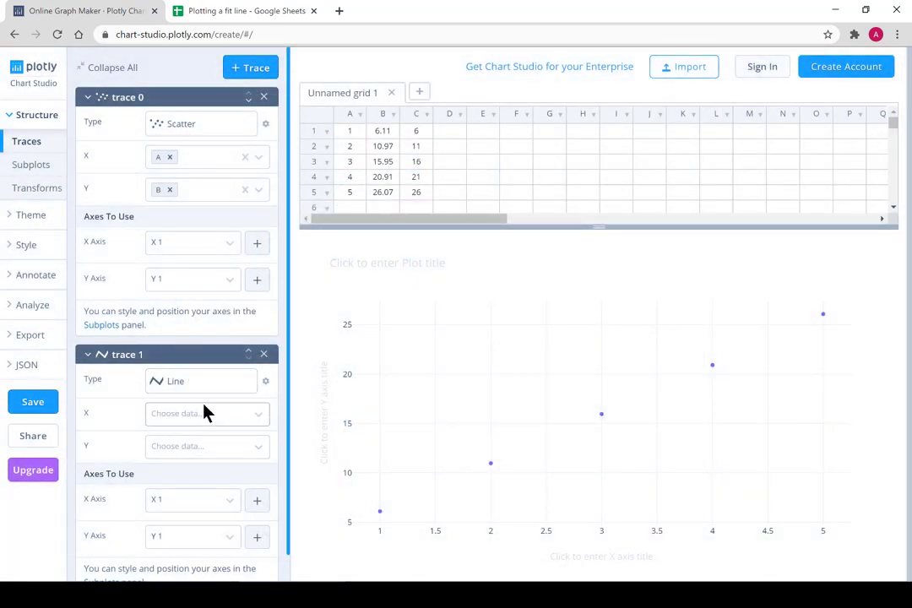
pyautogui.click(211, 416)
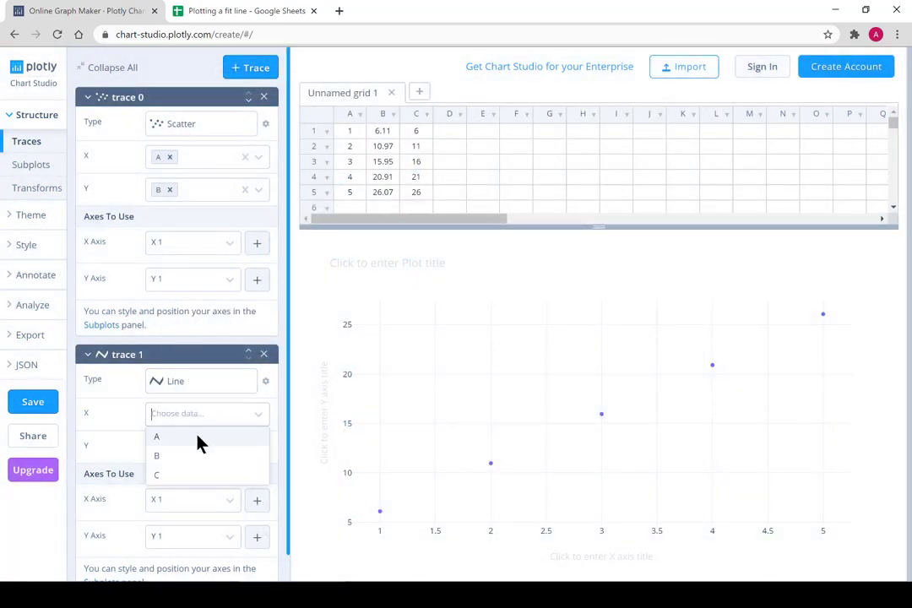
pyautogui.click(201, 443)
pyautogui.click(194, 453)
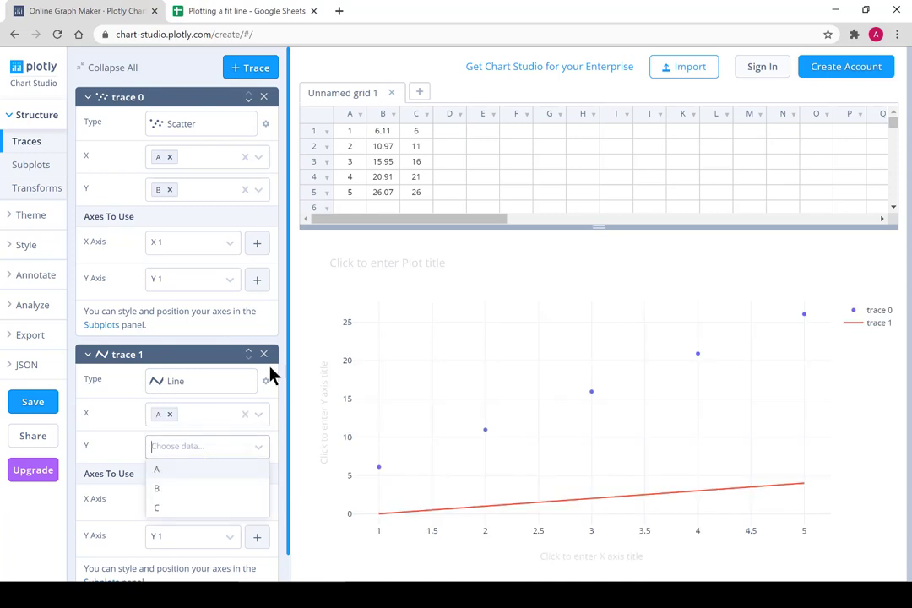
pyautogui.click(185, 508)
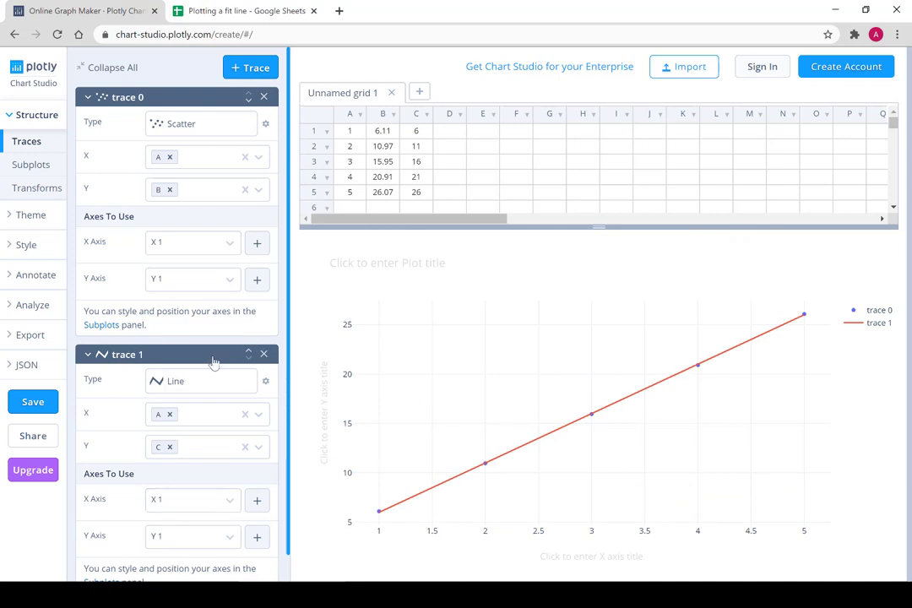
pyautogui.click(100, 354)
pyautogui.click(86, 97)
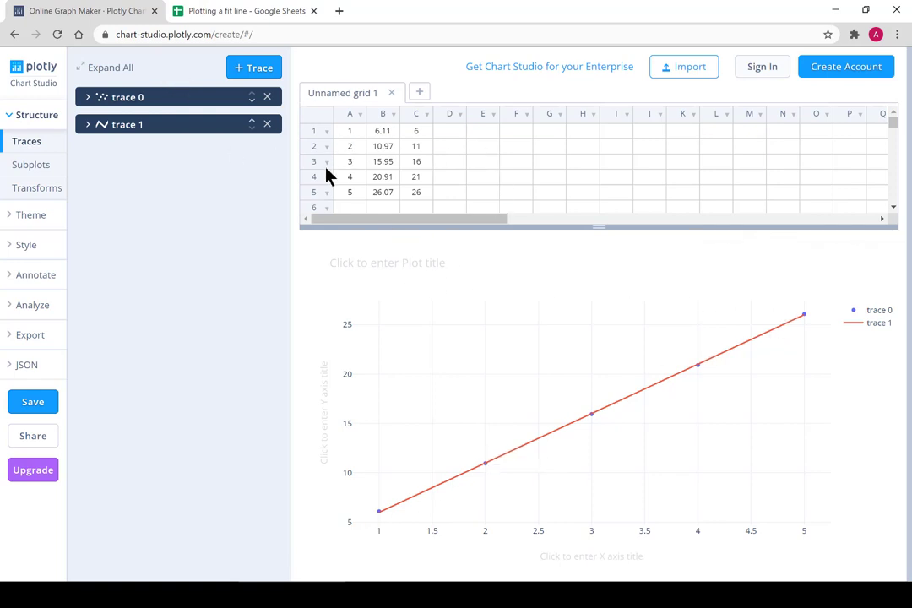
# Step: In Google Sheets, select the Raw Data values and the m and b values in row 3
pyautogui.click(224, 10)
pyautogui.moveTo(158, 184); pyautogui.dragTo(220, 247)
pyautogui.moveTo(311, 184); pyautogui.dragTo(368, 187)
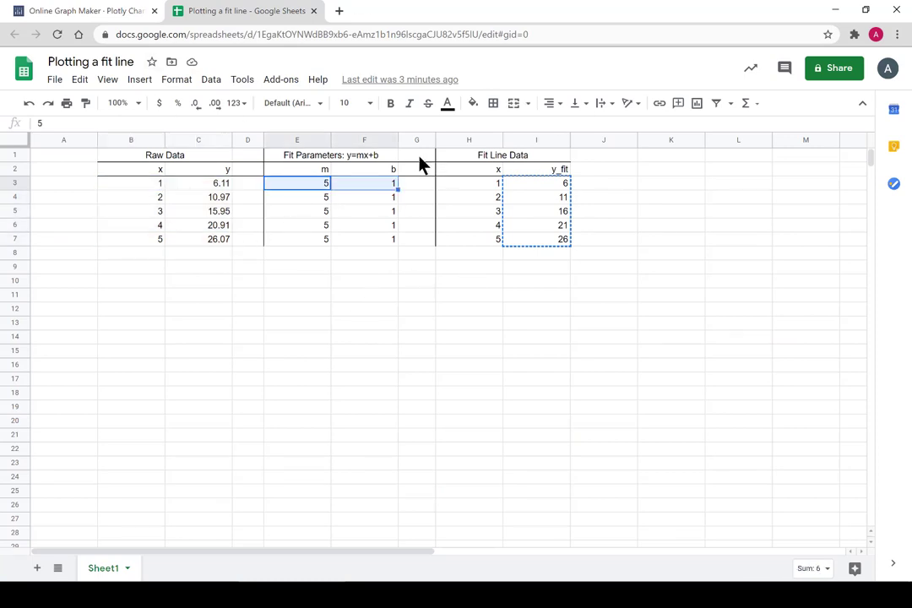
# Step: Inspect m in E3, b in F3, the y_fit formula in I3 and the fit-line x values H3:H7
pyautogui.click(310, 190)
pyautogui.click(368, 189)
pyautogui.click(326, 189)
pyautogui.keyDown('shift'); pyautogui.click(359, 190); pyautogui.keyUp('shift')
pyautogui.click(491, 326)
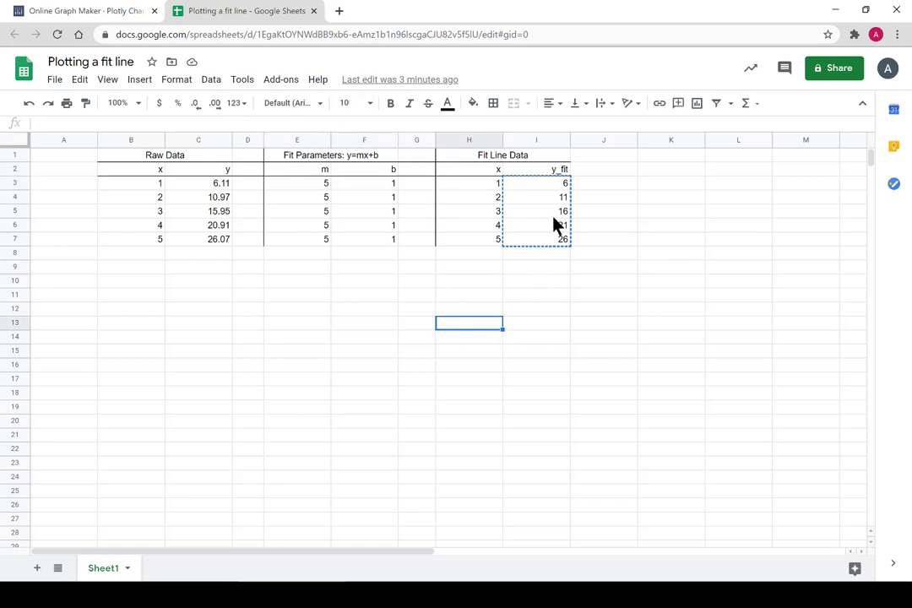
pyautogui.click(565, 185)
pyautogui.moveTo(568, 188); pyautogui.dragTo(576, 244)
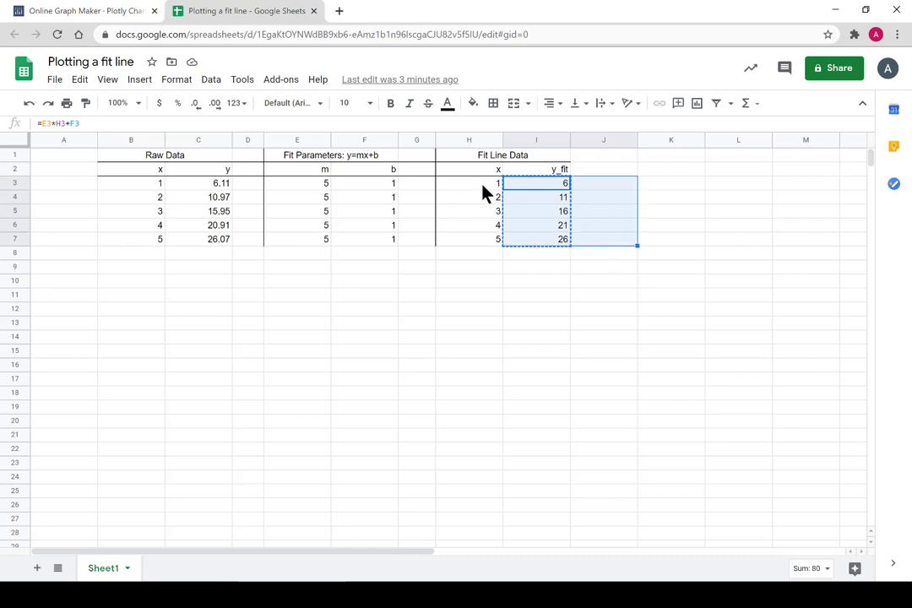
pyautogui.moveTo(485, 187); pyautogui.dragTo(492, 243)
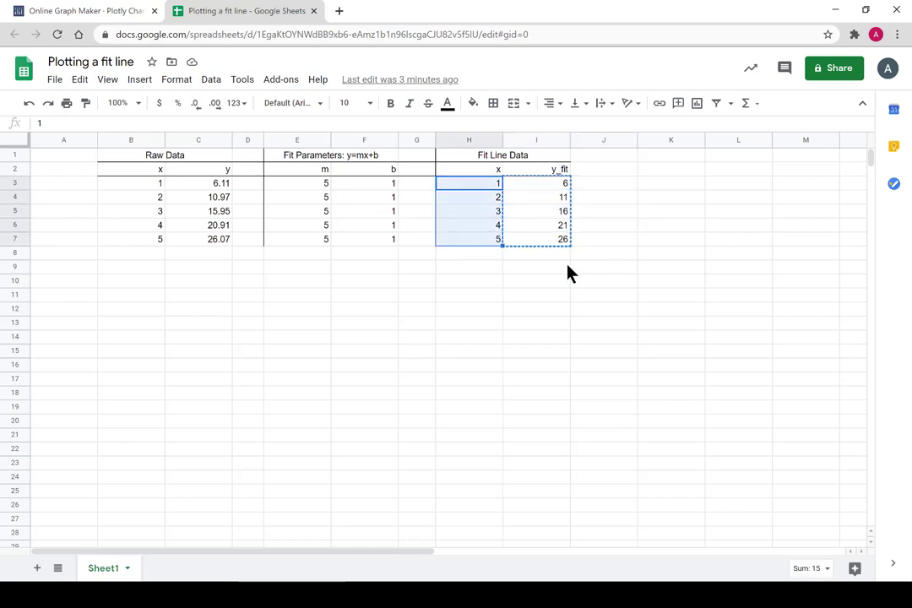
pyautogui.click(563, 297)
# Step: Recheck m and b, step through the y_fit formulas toward I7, and return to the Plotly chart
pyautogui.click(323, 184)
pyautogui.click(390, 184)
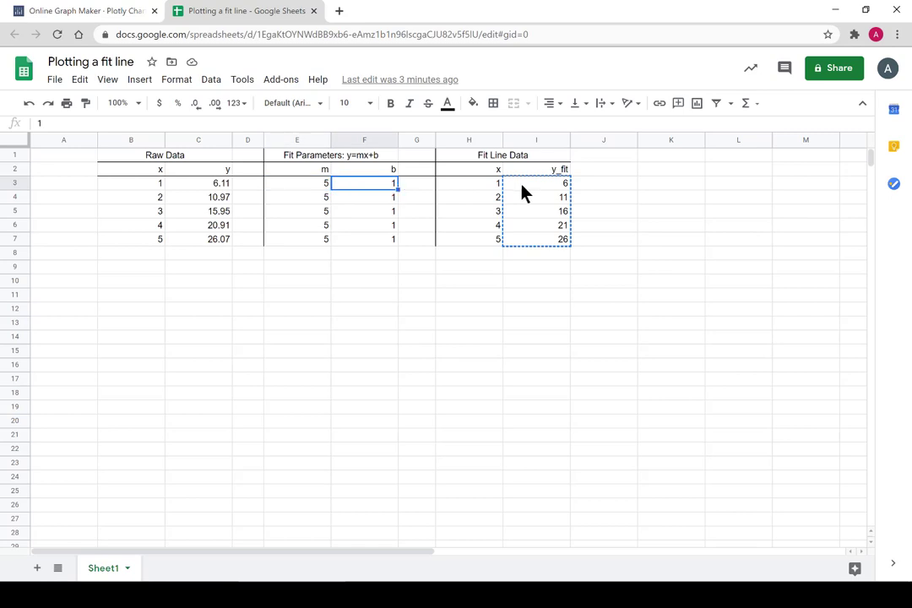
pyautogui.click(547, 187)
pyautogui.press('Down')
pyautogui.press('Down')
pyautogui.press('Down')
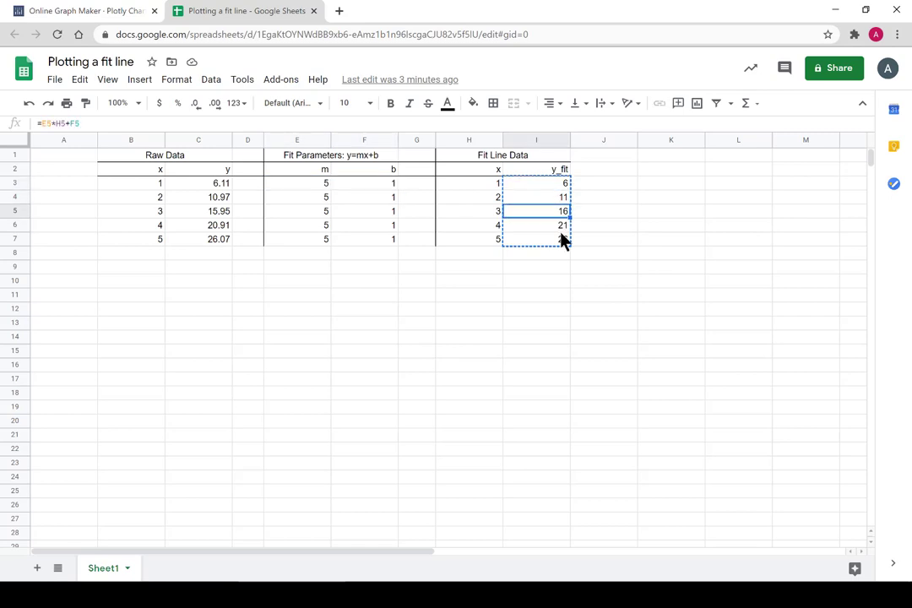
pyautogui.press('Down')
pyautogui.click(118, 8)
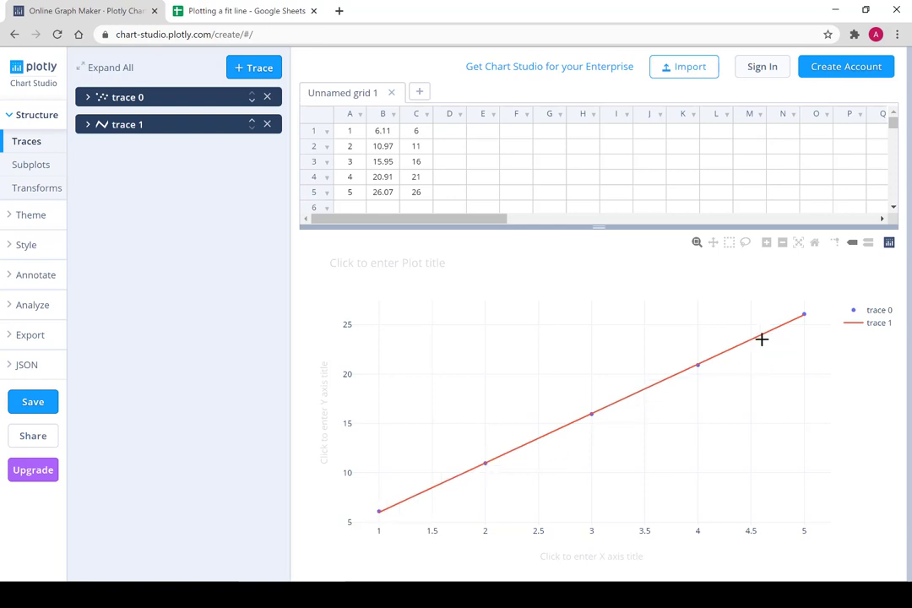
pyautogui.click(240, 10)
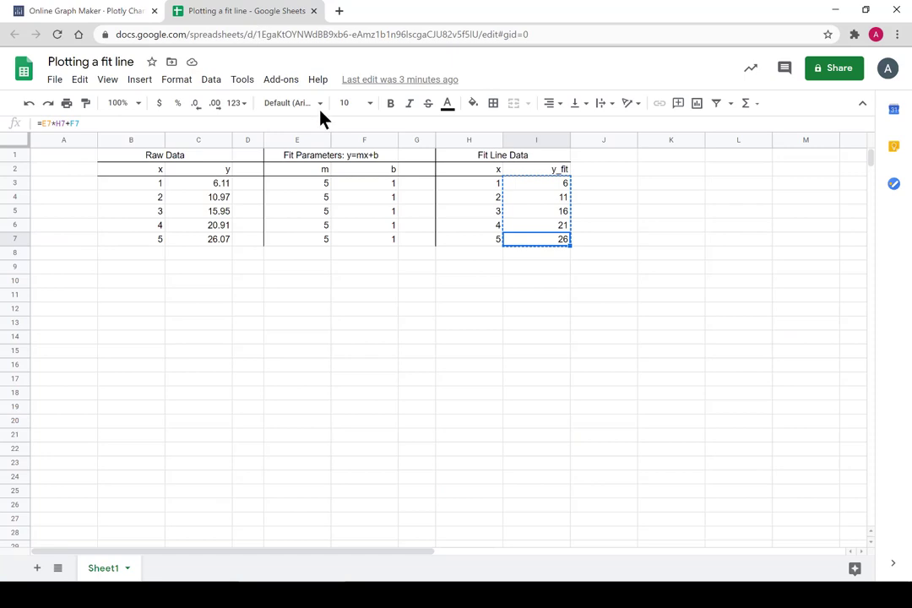
pyautogui.click(326, 183)
pyautogui.click(388, 188)
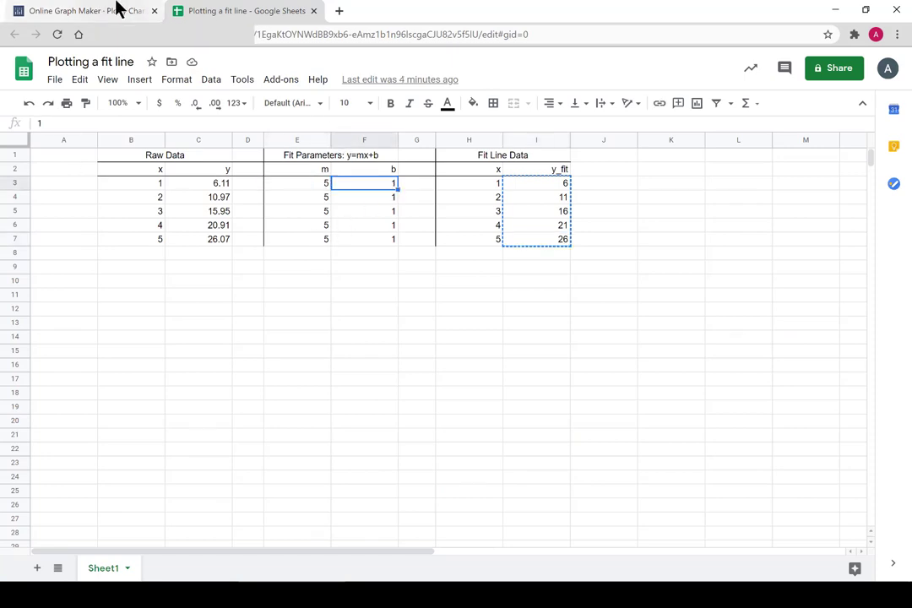
pyautogui.click(76, 9)
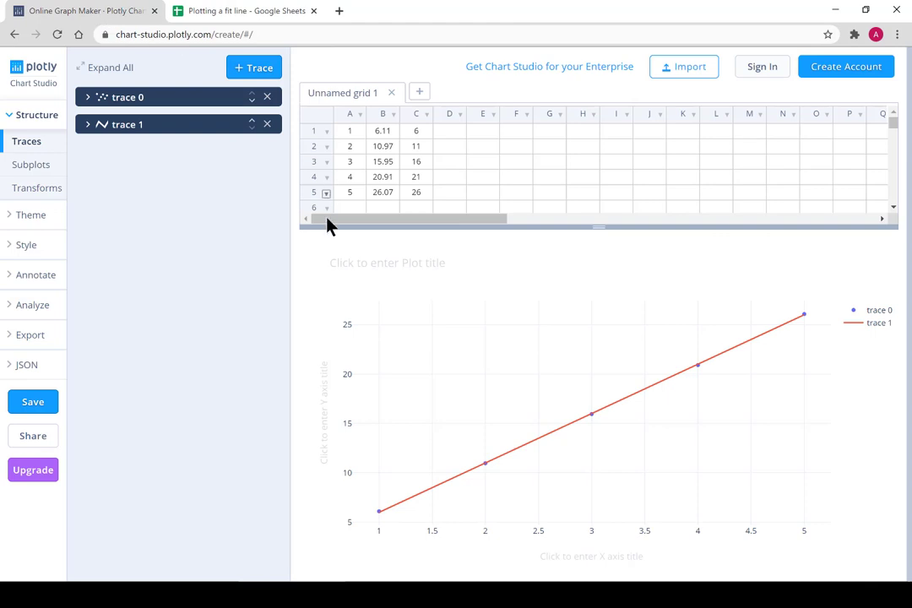
pyautogui.moveTo(383, 133); pyautogui.dragTo(424, 202)
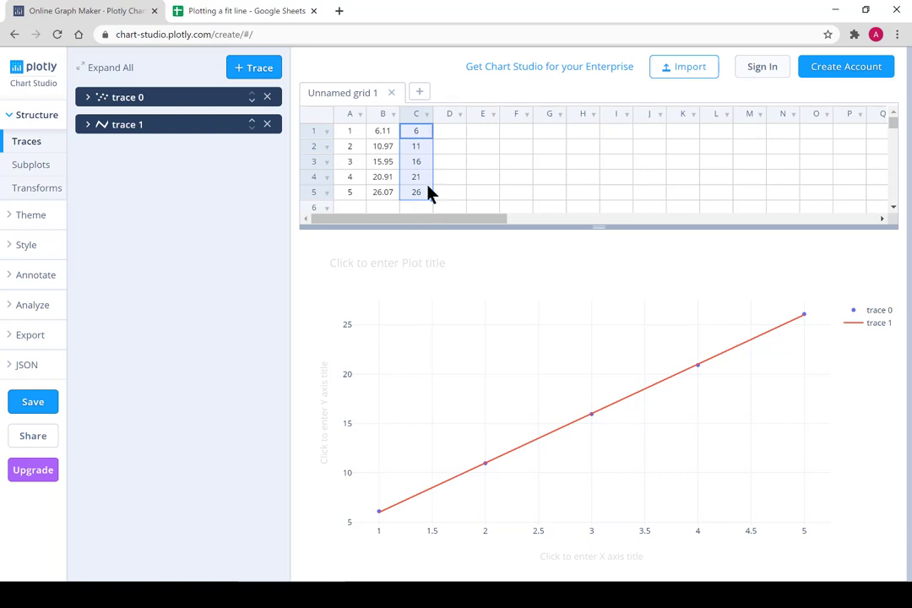
pyautogui.click(279, 13)
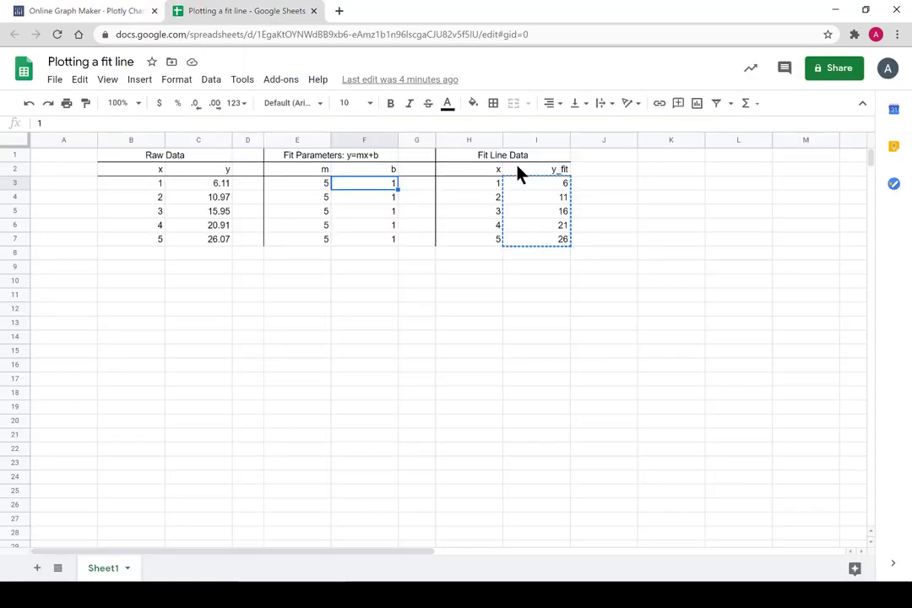
pyautogui.moveTo(531, 193); pyautogui.dragTo(539, 243)
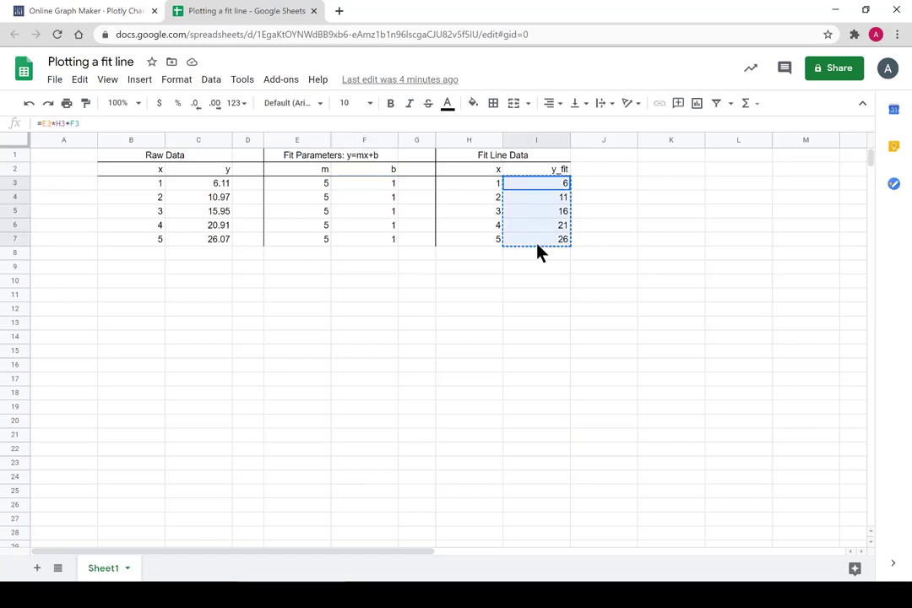
pyautogui.click(449, 324)
pyautogui.click(89, 10)
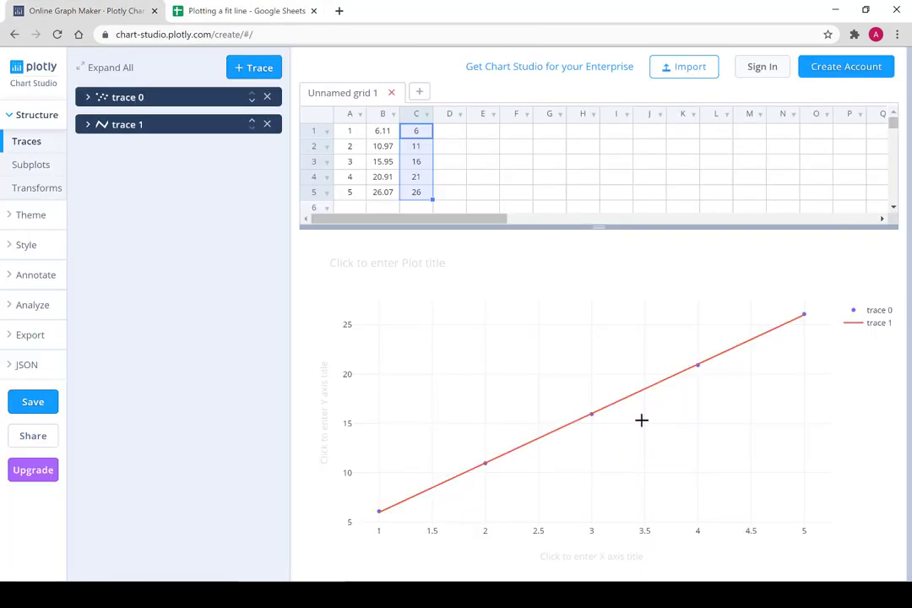